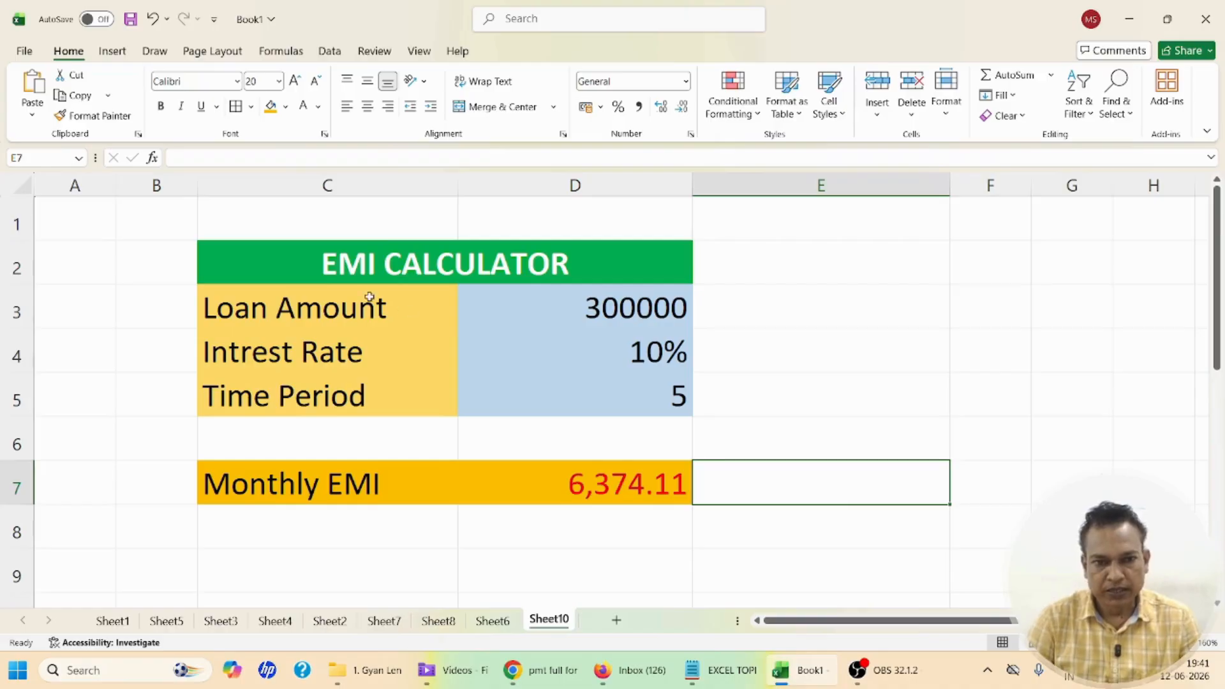
Review the calculator's loan amount, interest rate and time period entries and its Monthly EMI row
{"action": "left_click", "coordinate": [348, 305]}
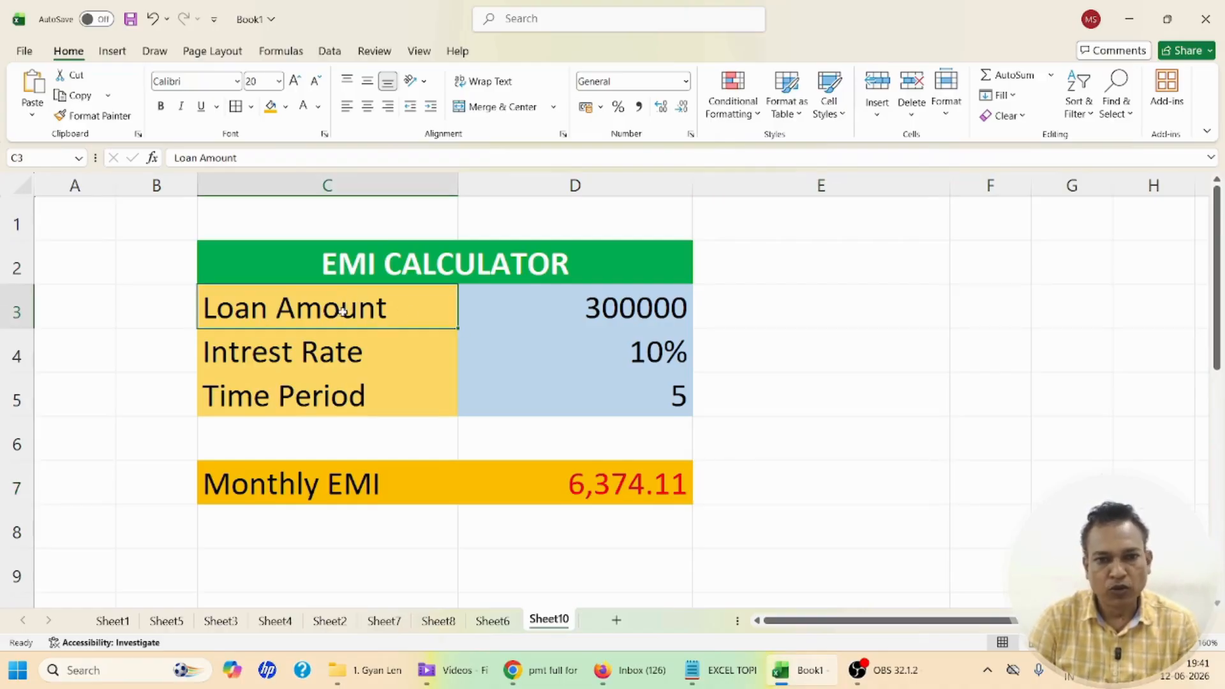
{"action": "left_click", "coordinate": [583, 304]}
{"action": "left_click", "coordinate": [349, 347]}
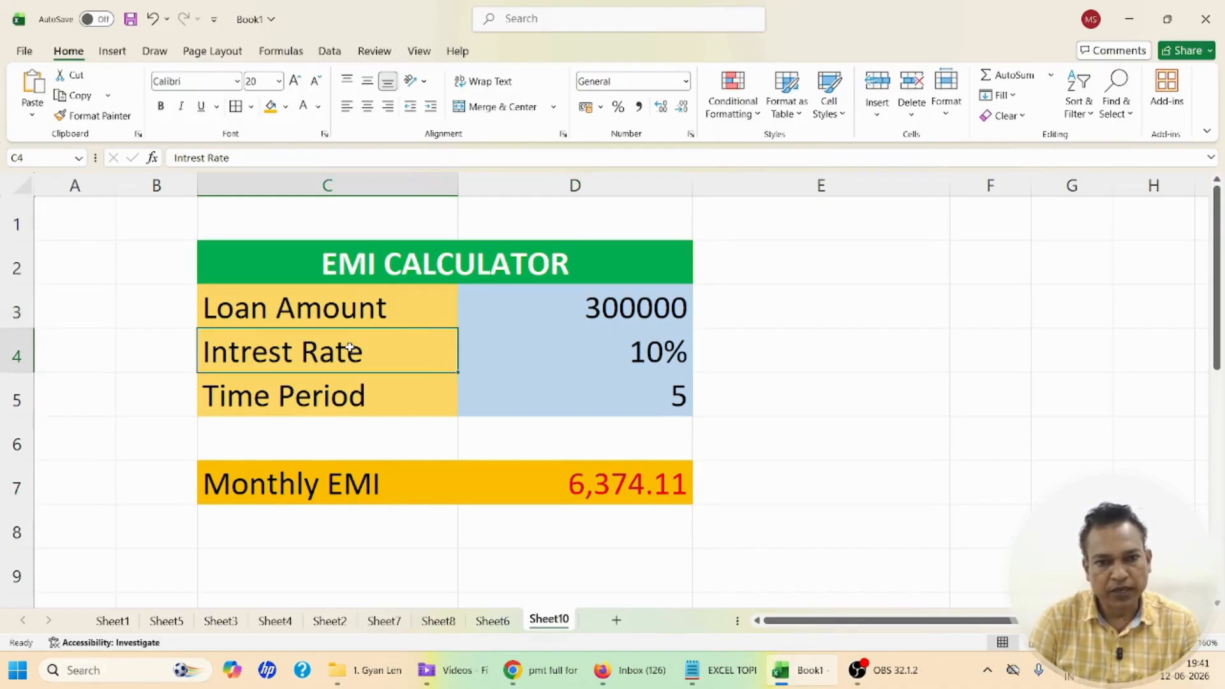
{"action": "left_click", "coordinate": [544, 347]}
{"action": "left_click", "coordinate": [346, 399]}
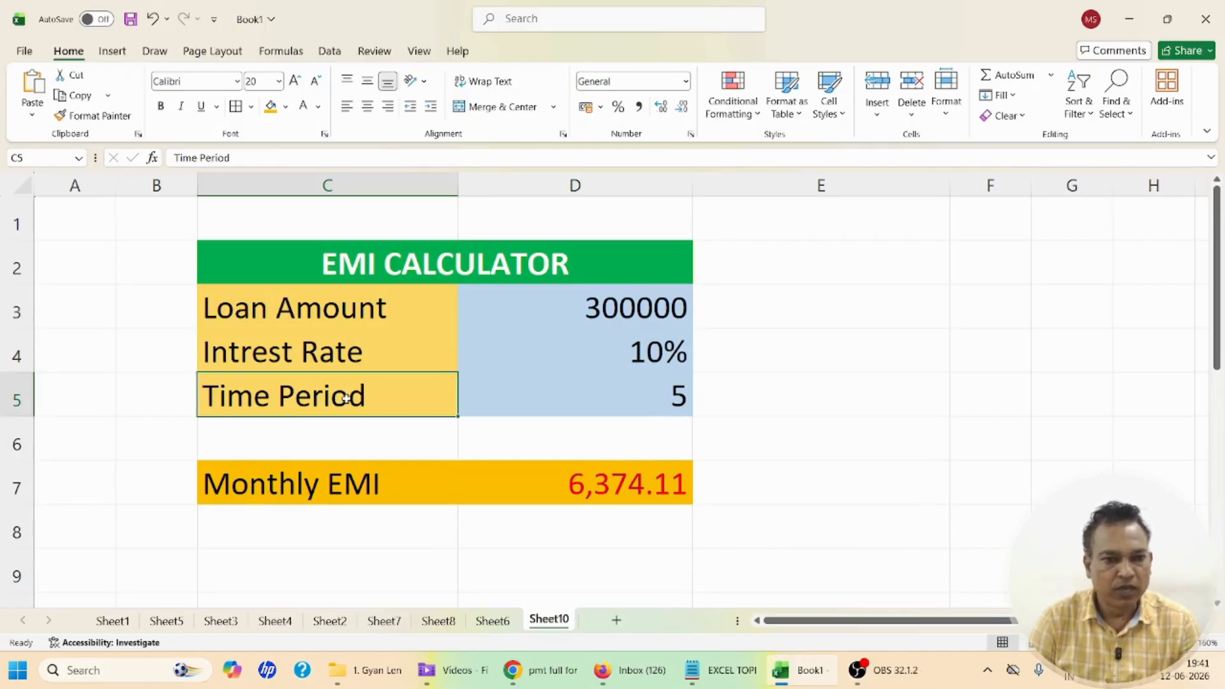
{"action": "left_click", "coordinate": [544, 401]}
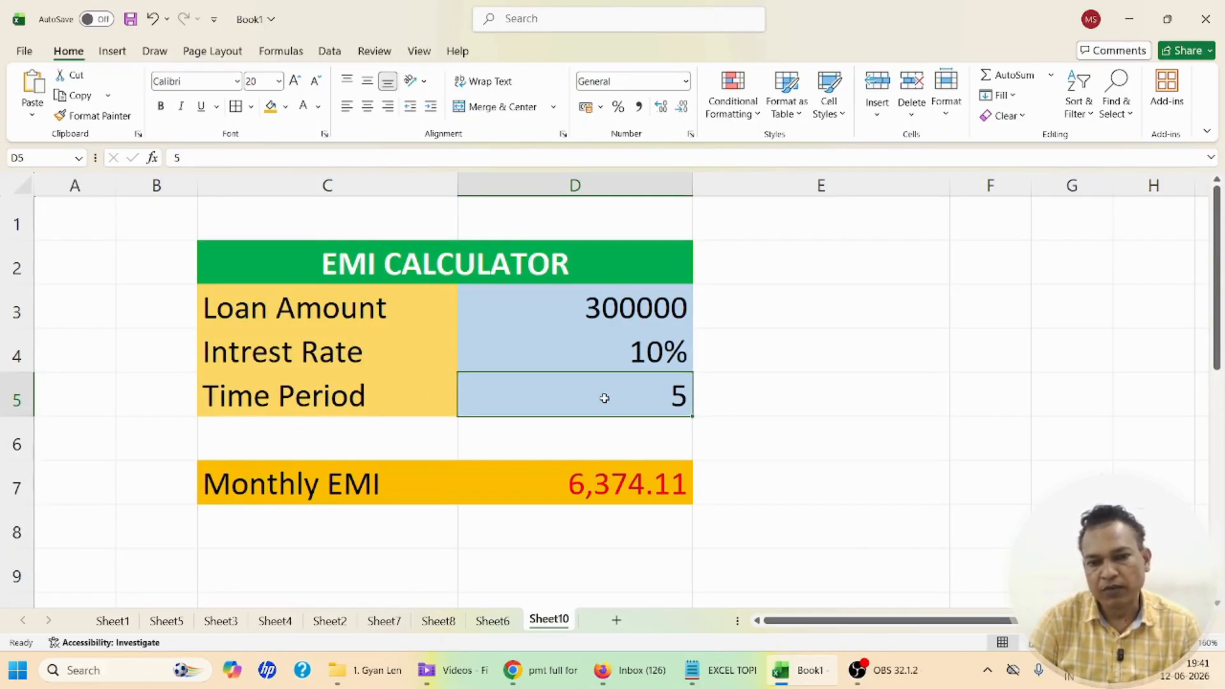
{"action": "left_click", "coordinate": [297, 486]}
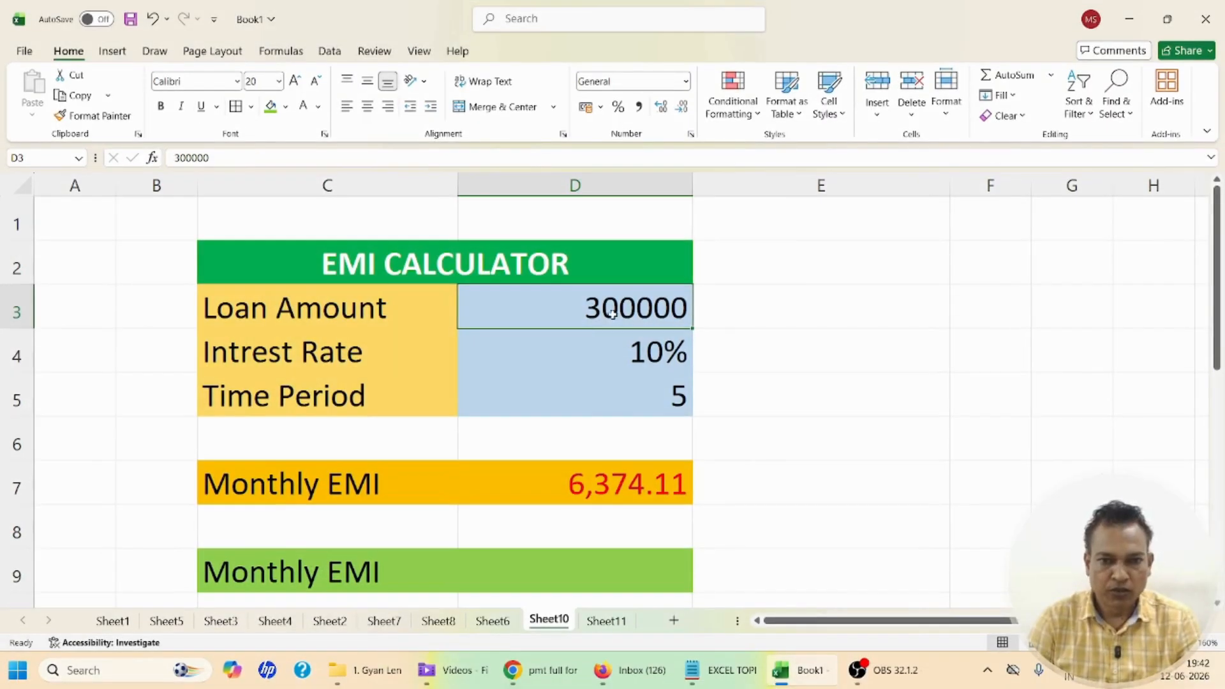
Clear the loan amount, interest rate and time period values in cells D3 to D5
{"action": "key", "text": "Delete"}
{"action": "left_click", "coordinate": [636, 351]}
{"action": "key", "text": "Delete"}
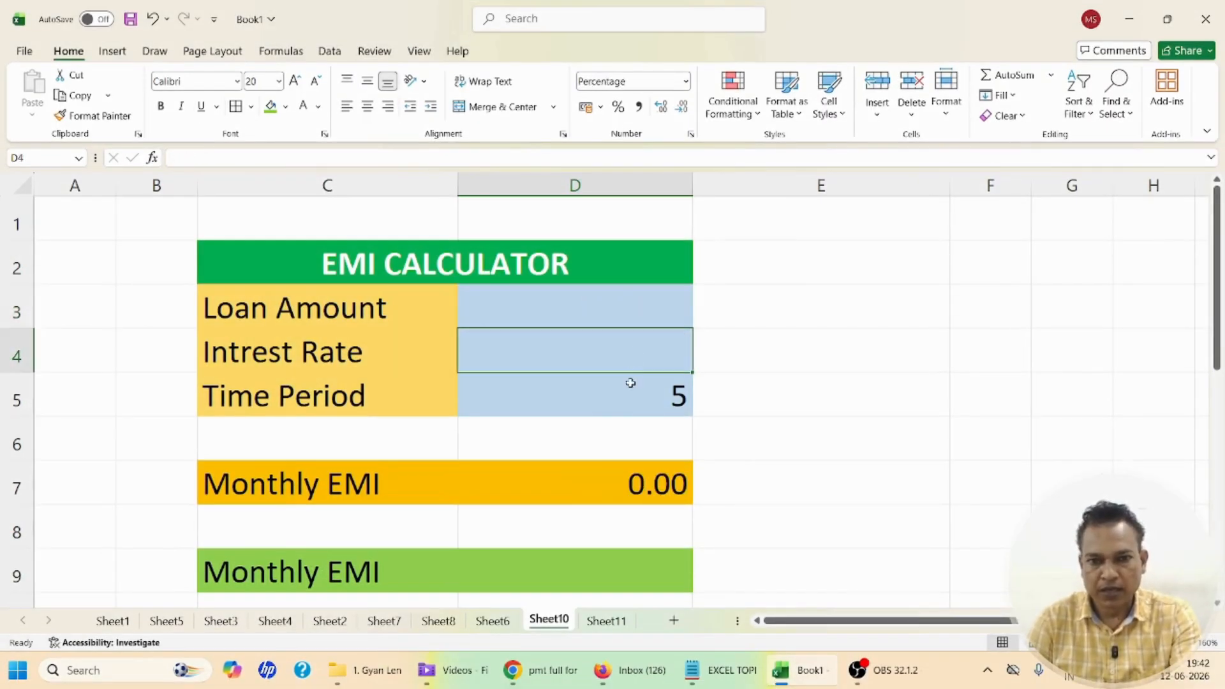
{"action": "left_click", "coordinate": [626, 403]}
{"action": "key", "text": "Delete"}
{"action": "left_click", "coordinate": [767, 404]}
Enter a loan amount of 700000, an interest rate of 9% and a time period of 5, and check the first Monthly EMI cell
{"action": "left_click", "coordinate": [341, 316]}
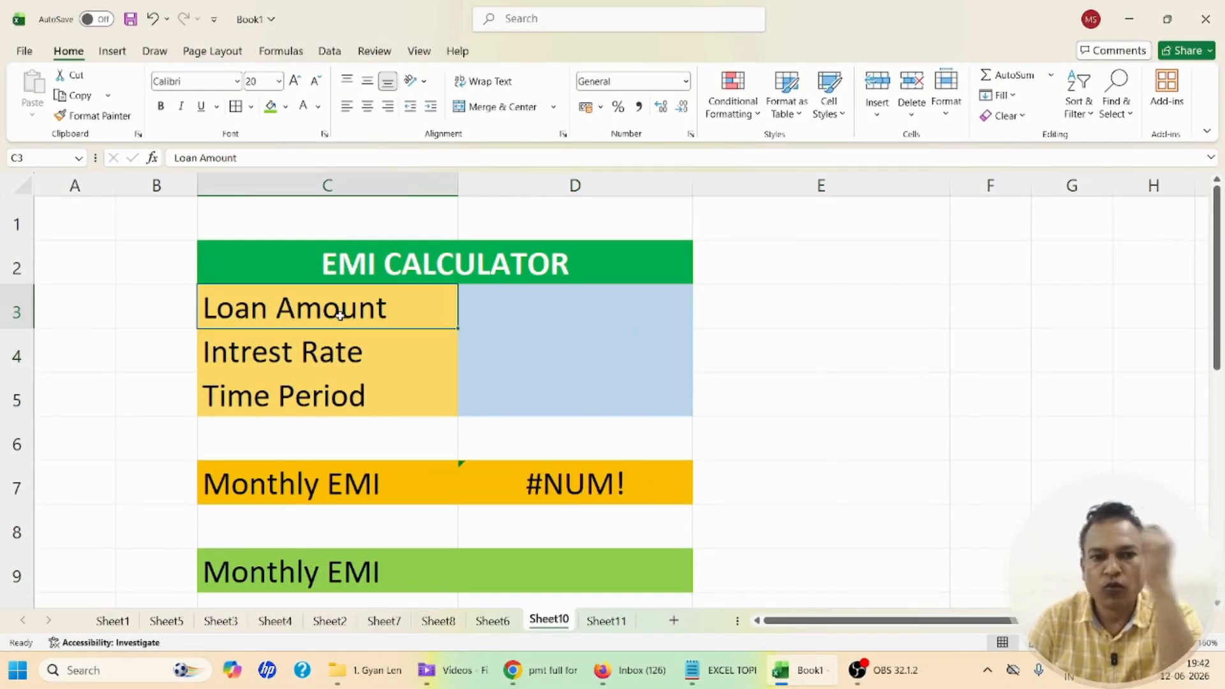
{"action": "left_click", "coordinate": [558, 311]}
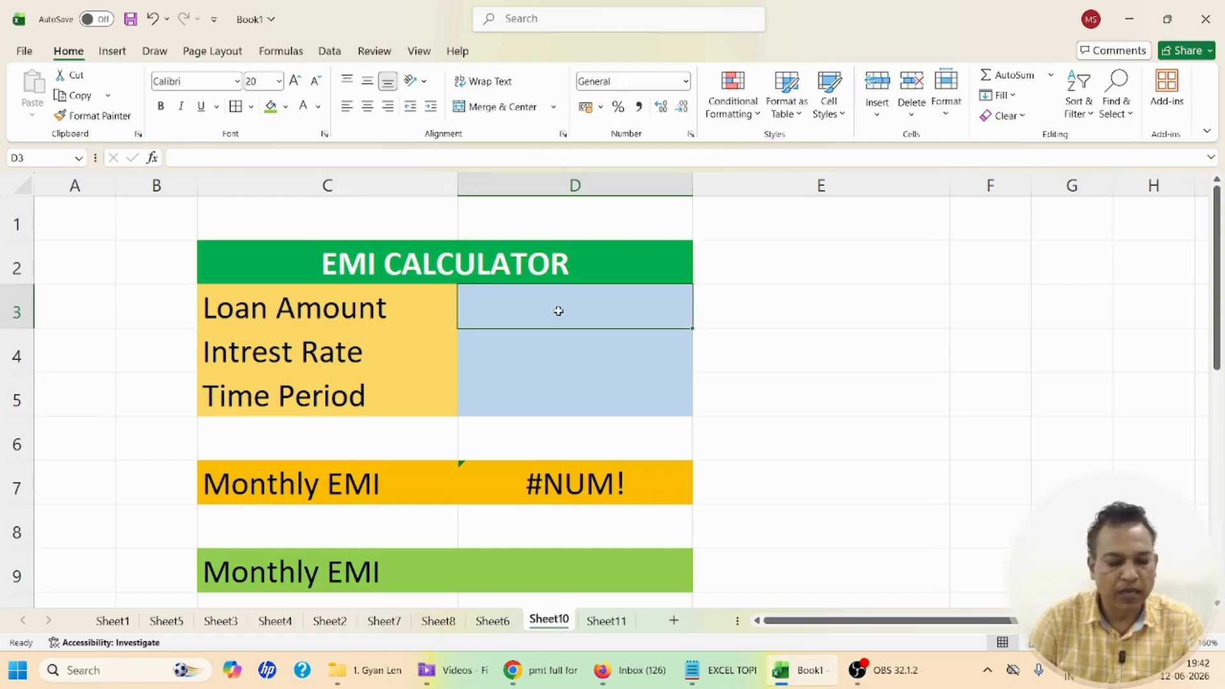
{"action": "type", "text": "7000"}
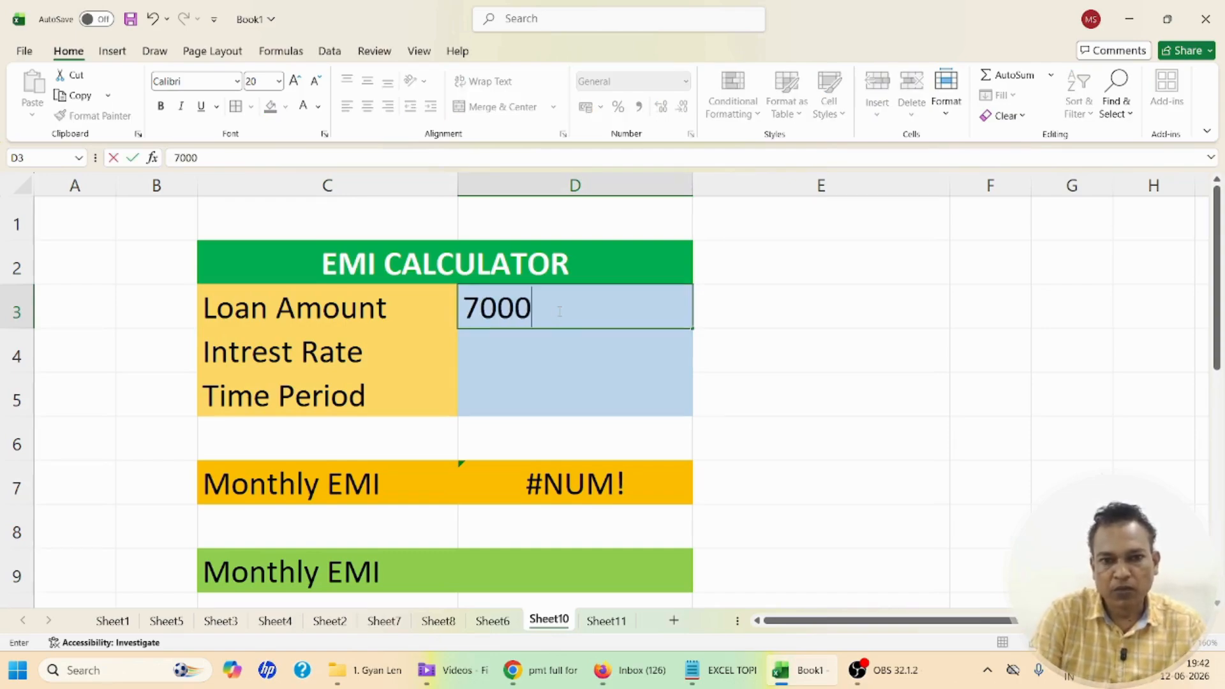
{"action": "type", "text": "00"}
{"action": "left_click", "coordinate": [565, 356]}
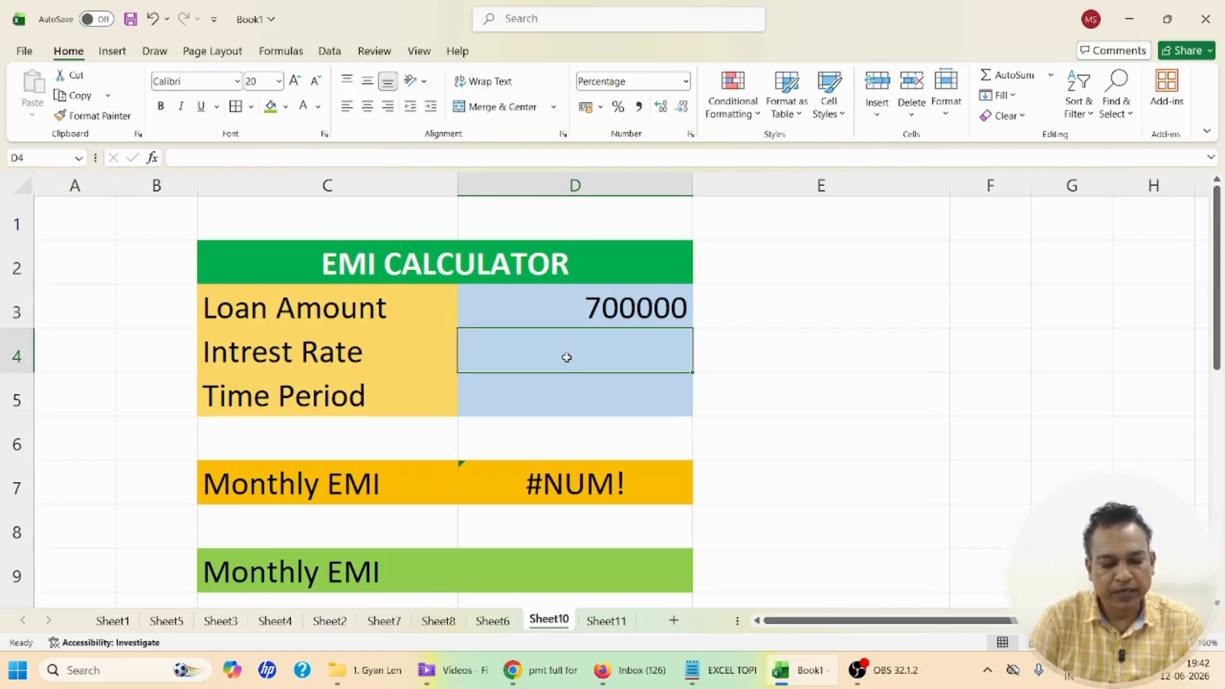
{"action": "type", "text": "9"}
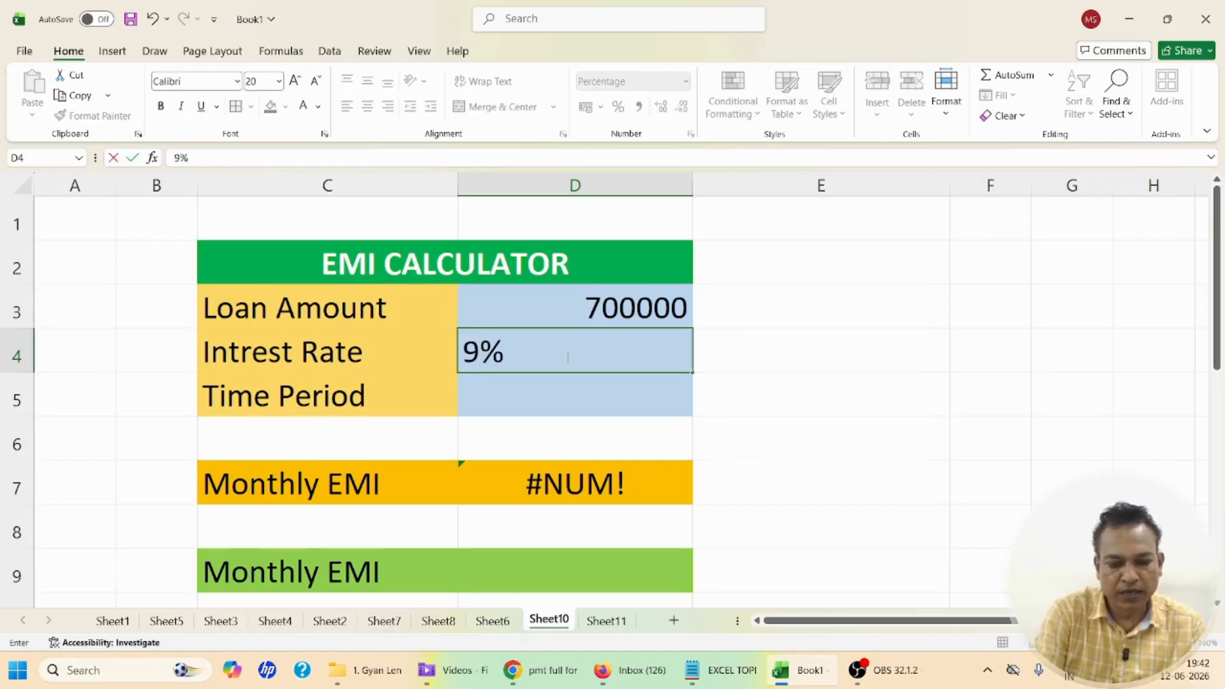
{"action": "left_click", "coordinate": [607, 394]}
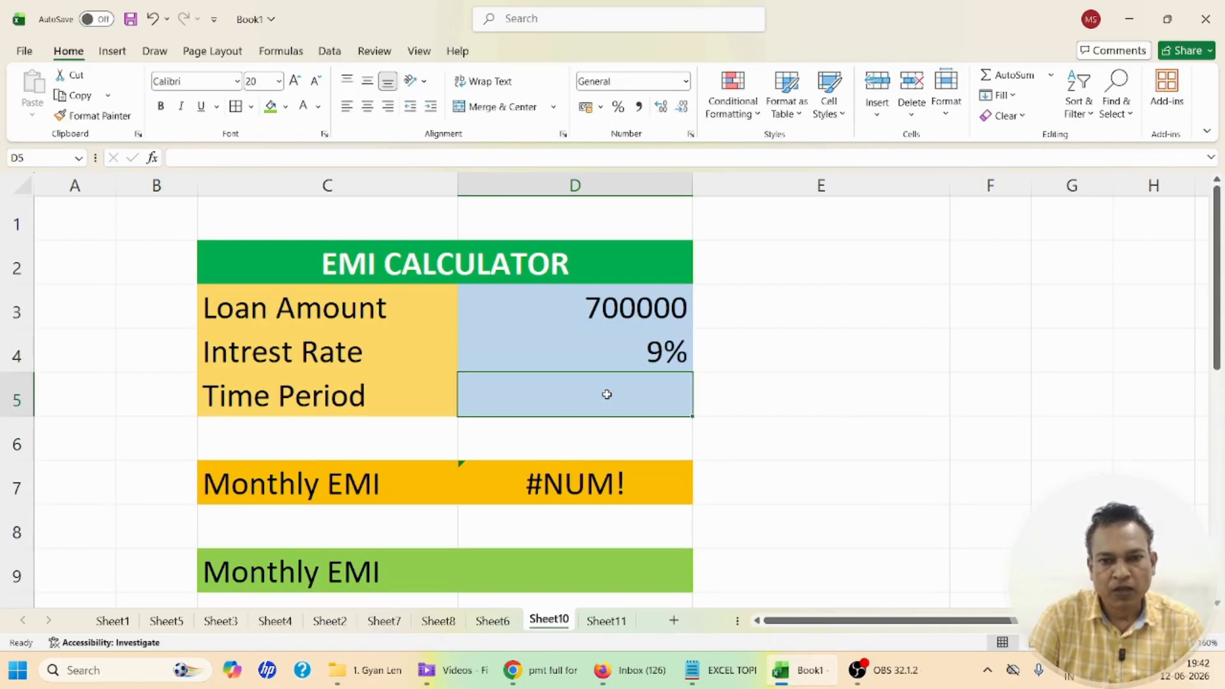
{"action": "type", "text": "5"}
{"action": "left_click", "coordinate": [804, 432]}
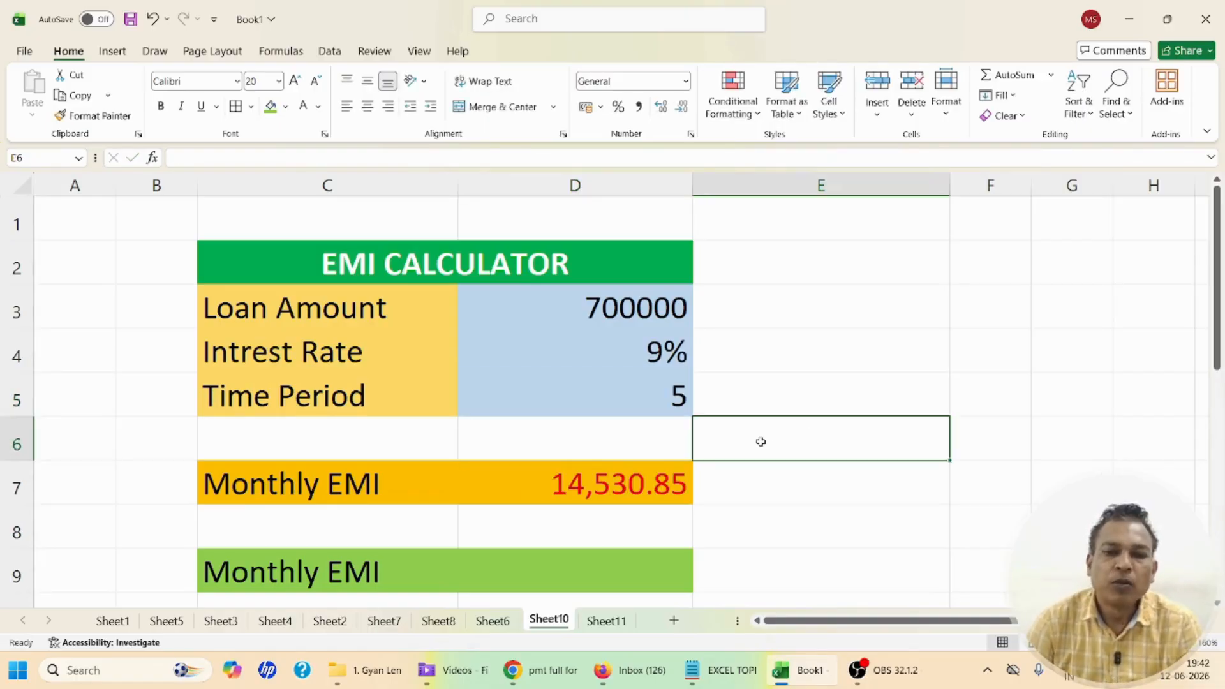
{"action": "left_click", "coordinate": [613, 478]}
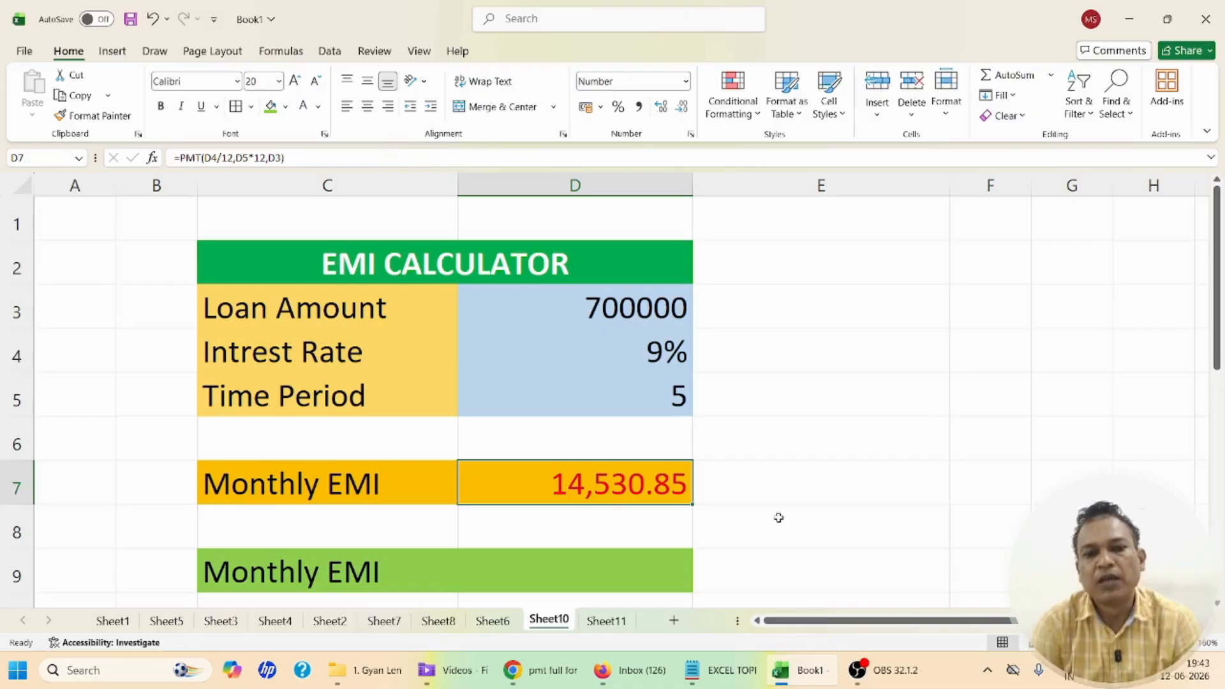
Start a PMT formula in the green Monthly EMI cell D9, using D4/12 as the rate
{"action": "left_click", "coordinate": [561, 555]}
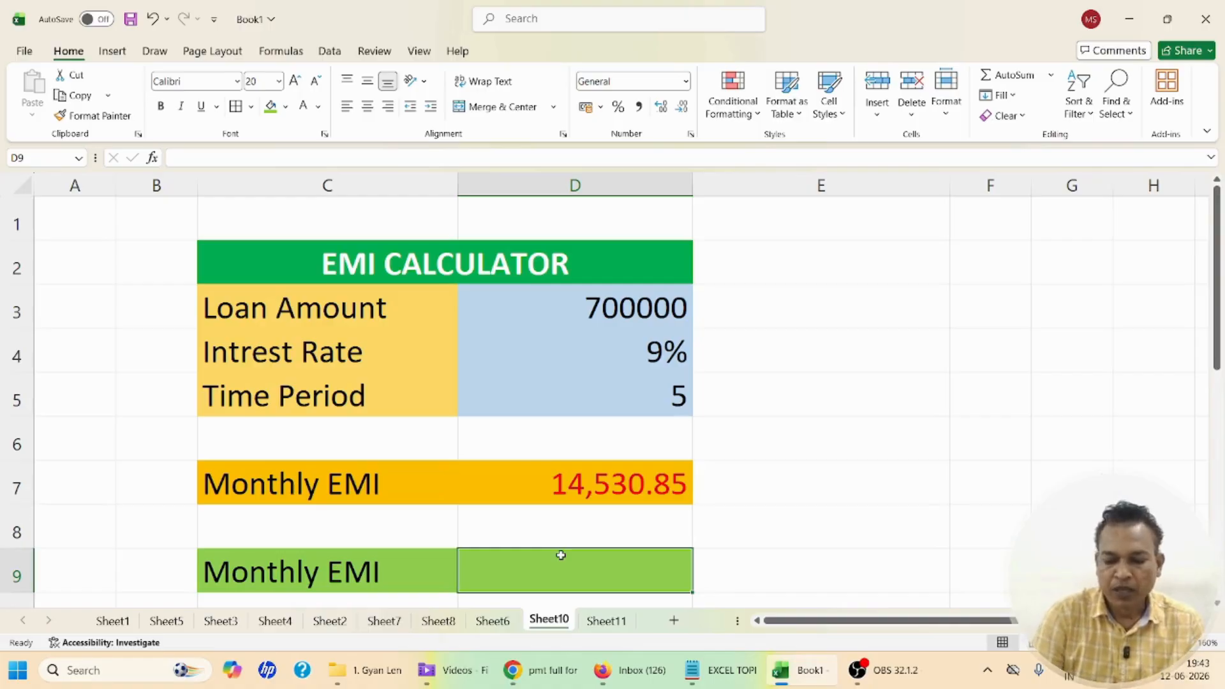
{"action": "type", "text": "="}
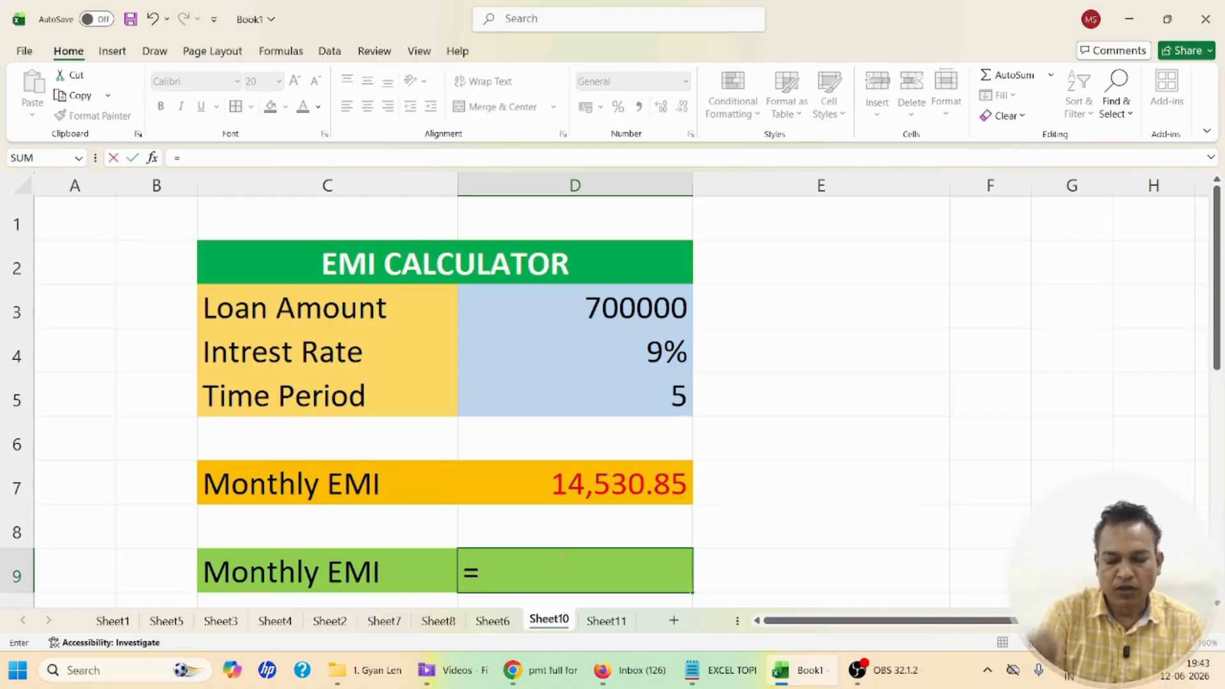
{"action": "type", "text": "pm"}
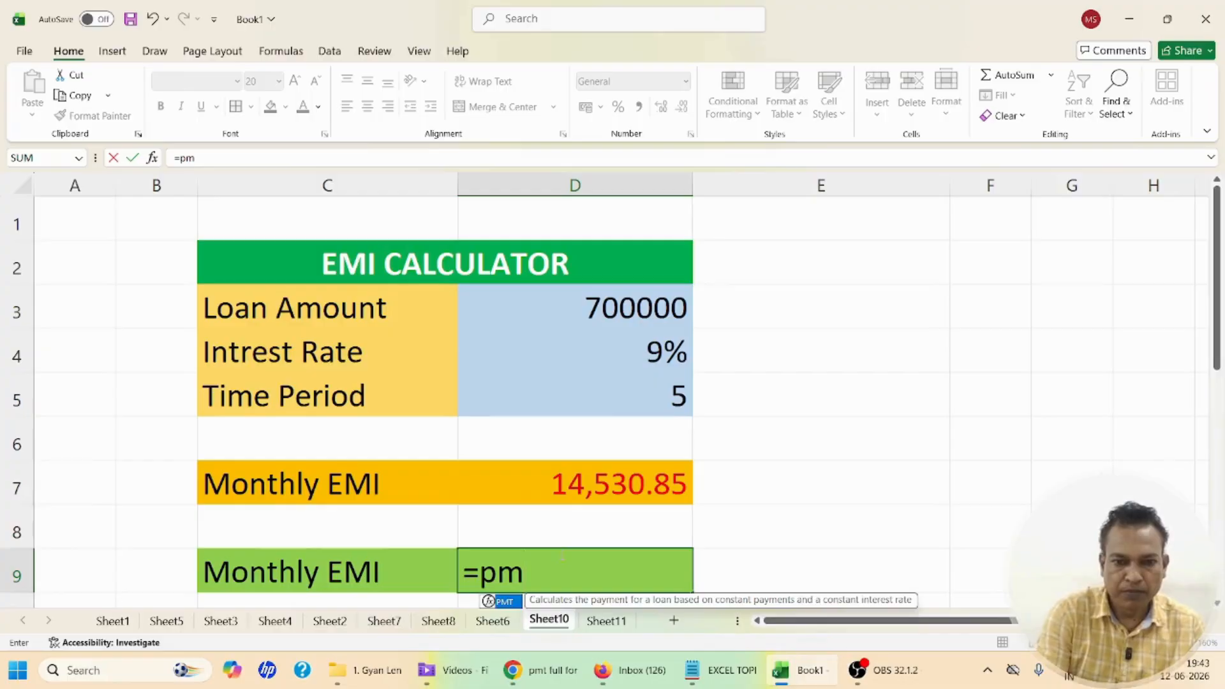
{"action": "type", "text": "t"}
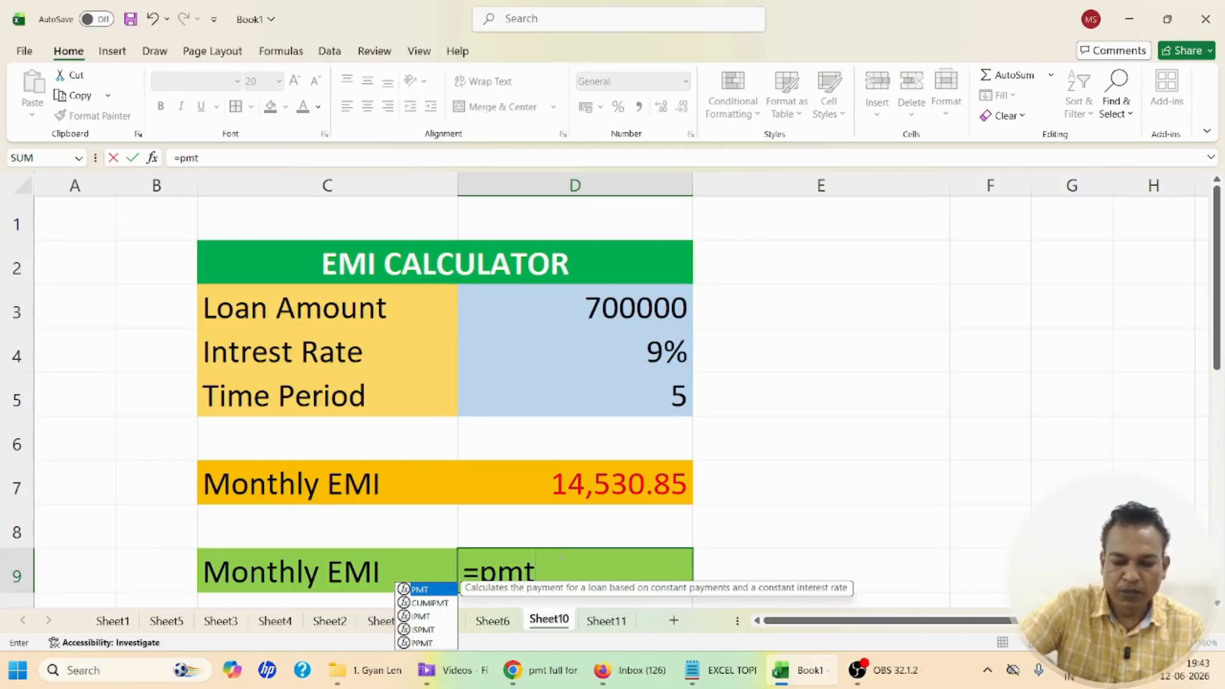
{"action": "type", "text": "("}
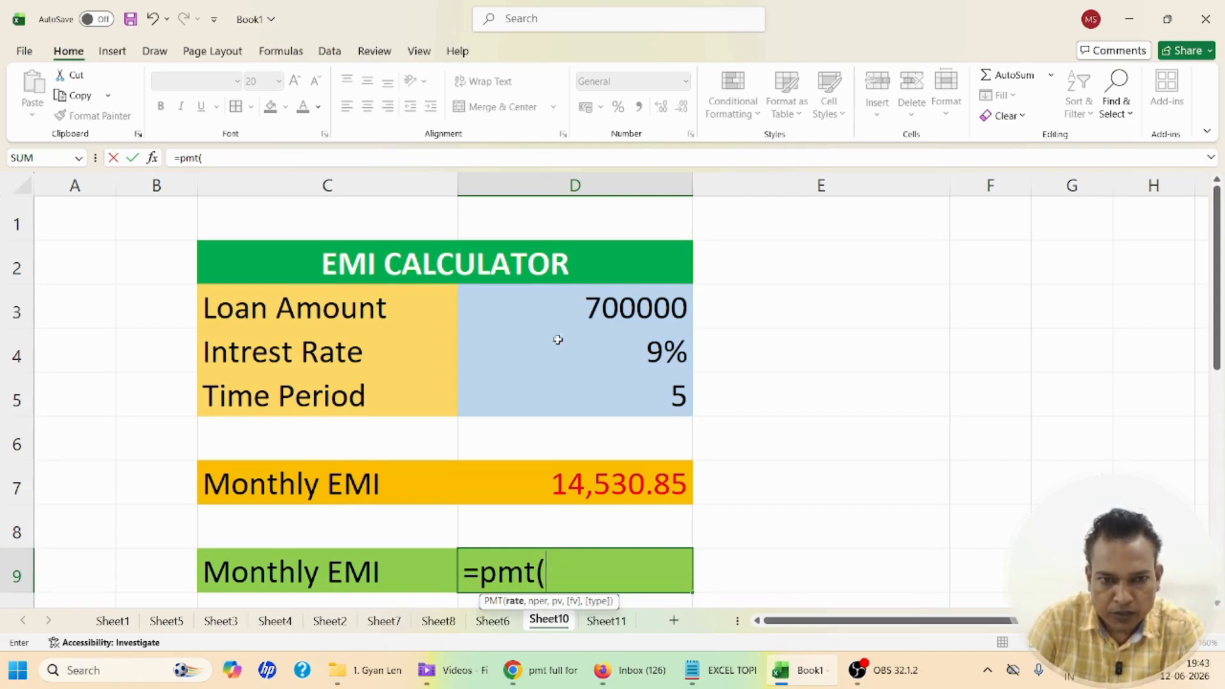
{"action": "left_click", "coordinate": [627, 350]}
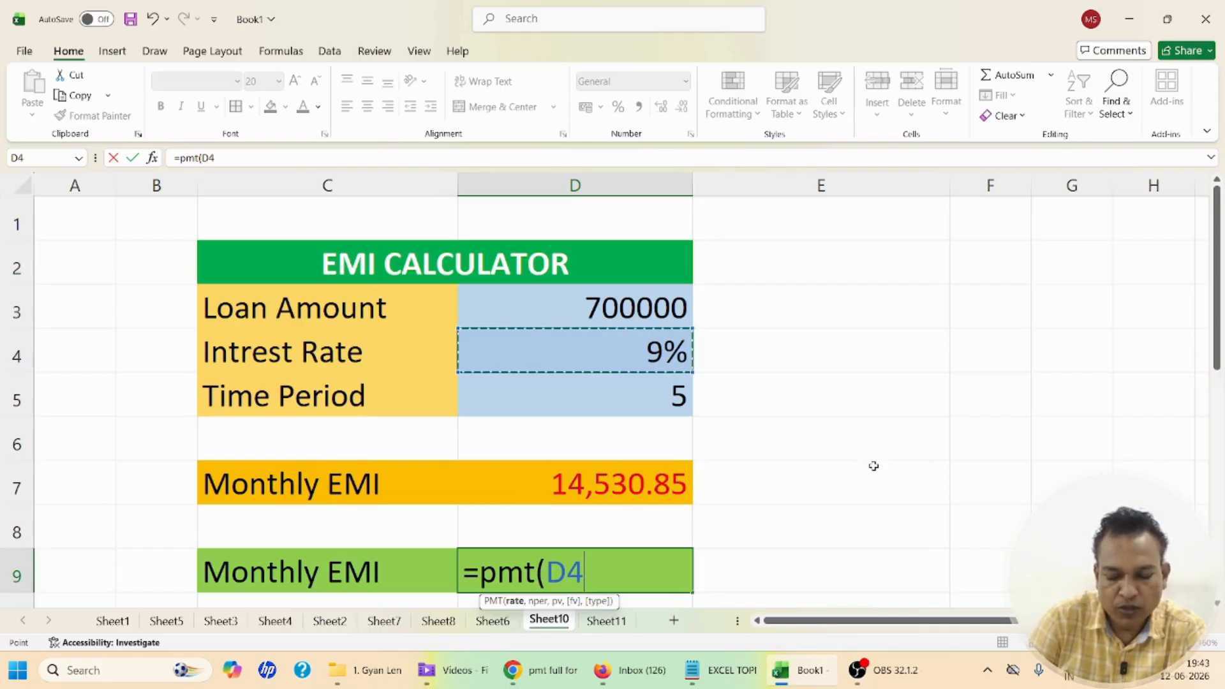
{"action": "type", "text": "/12"}
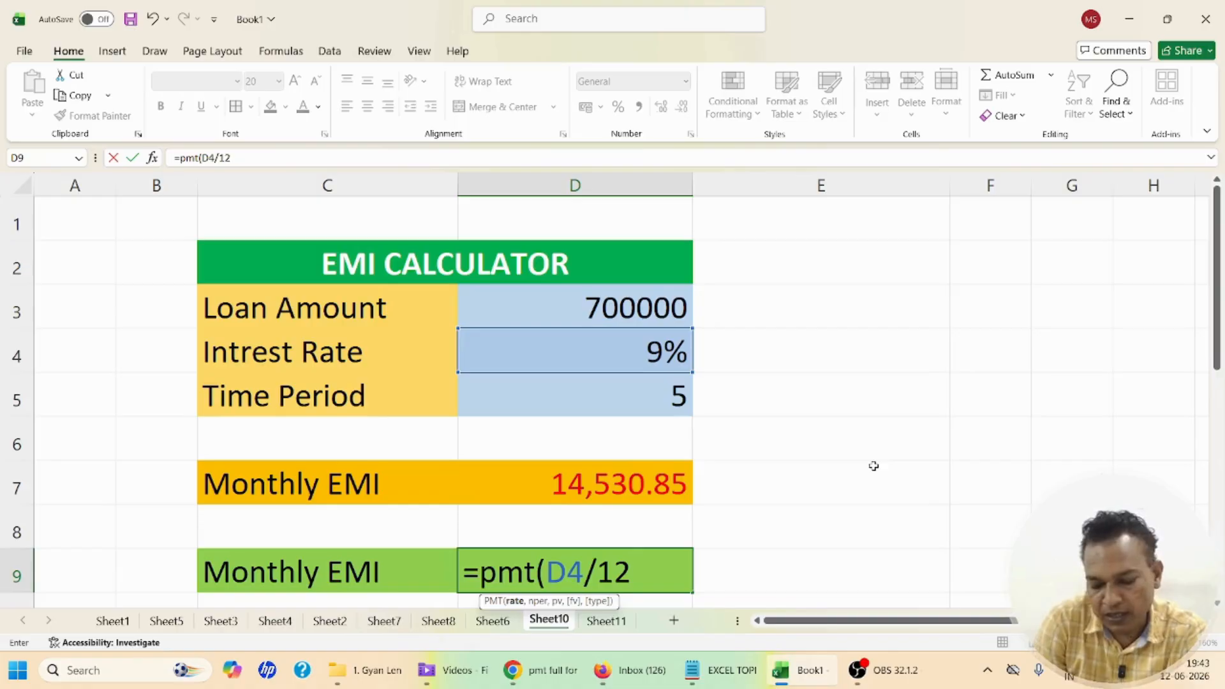
Complete the PMT formula in D9 with D5*12 as the number of periods and D3 as the present value
{"action": "type", "text": ","}
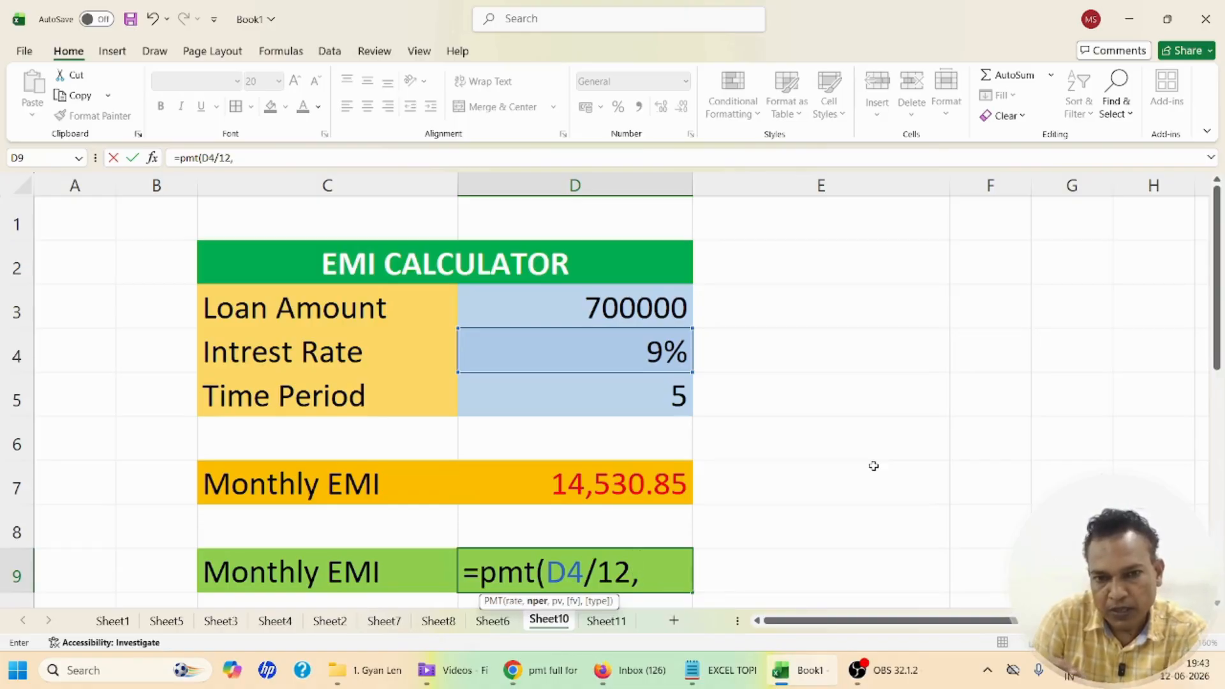
{"action": "left_click", "coordinate": [628, 394]}
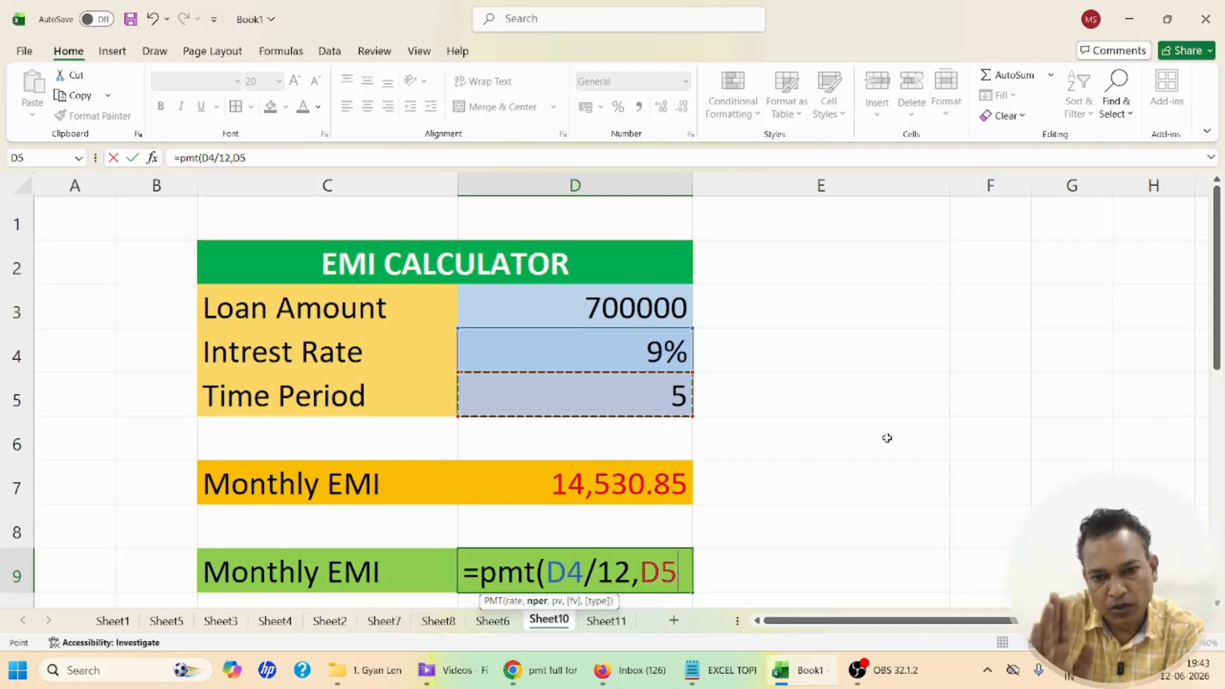
{"action": "type", "text": "*"}
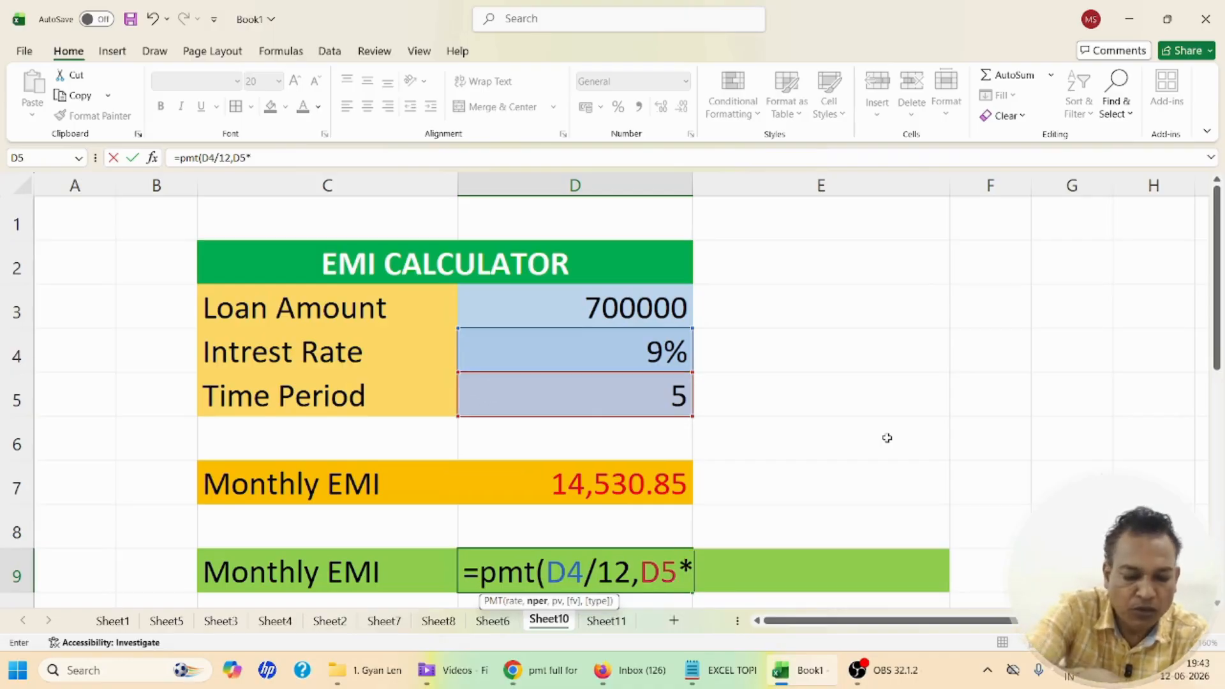
{"action": "type", "text": "12"}
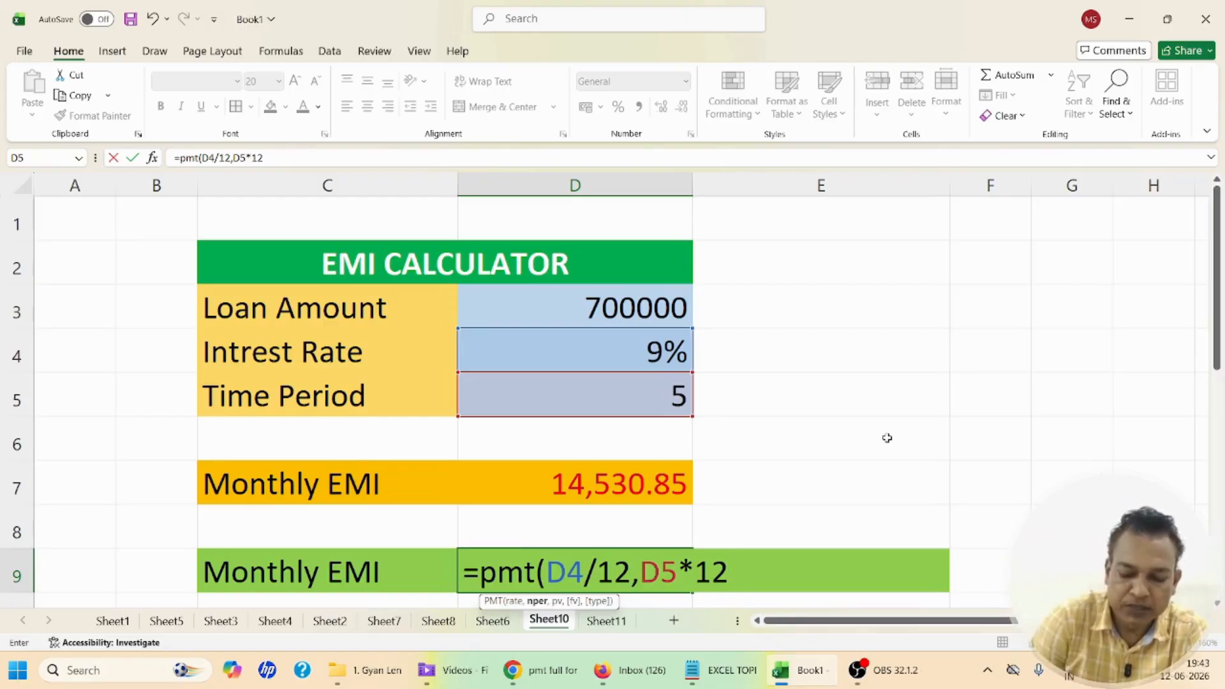
{"action": "type", "text": ","}
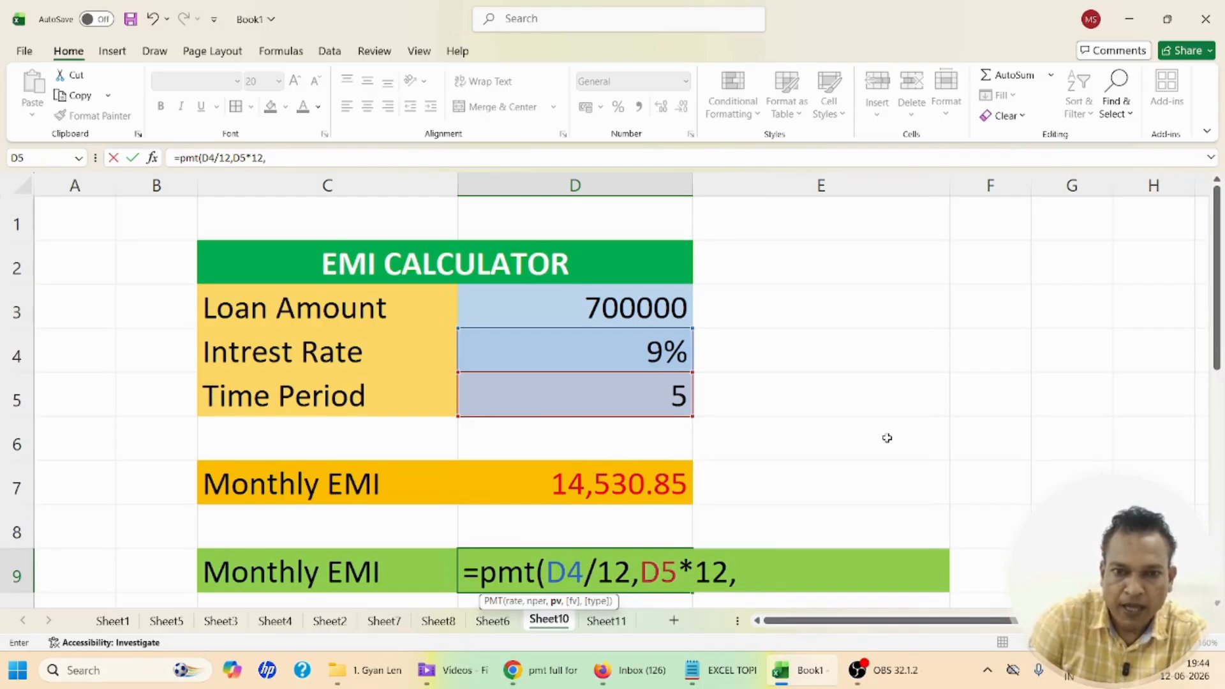
{"action": "left_click", "coordinate": [624, 307]}
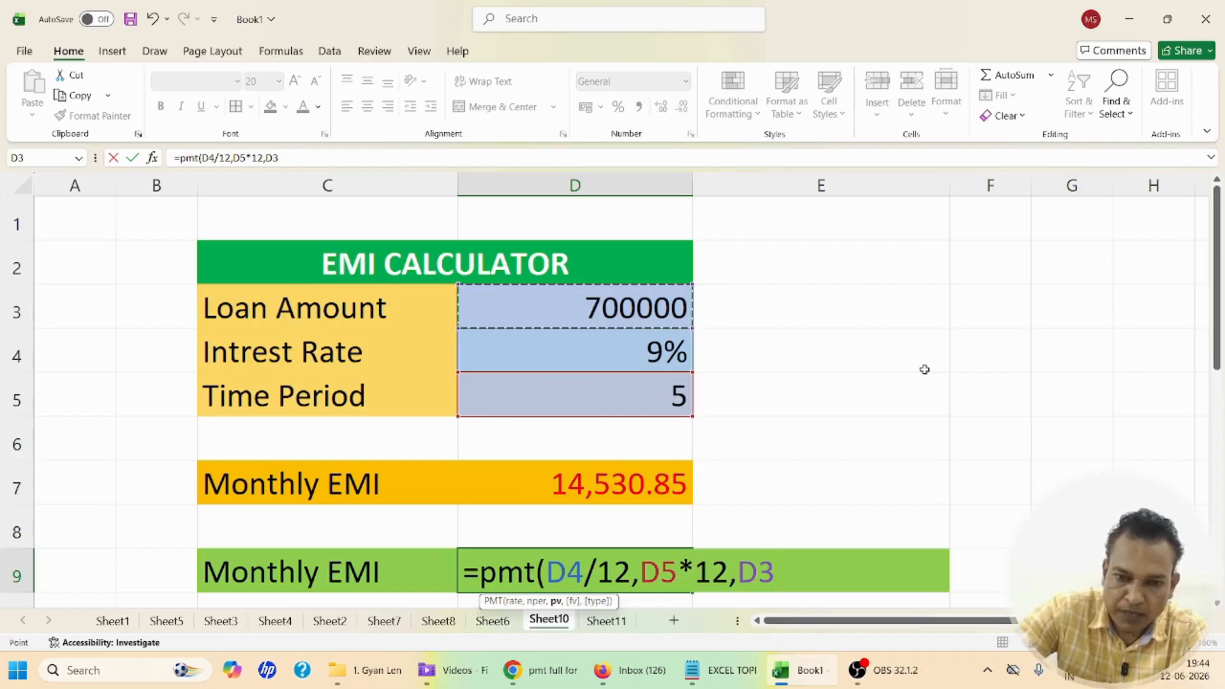
{"action": "type", "text": ")"}
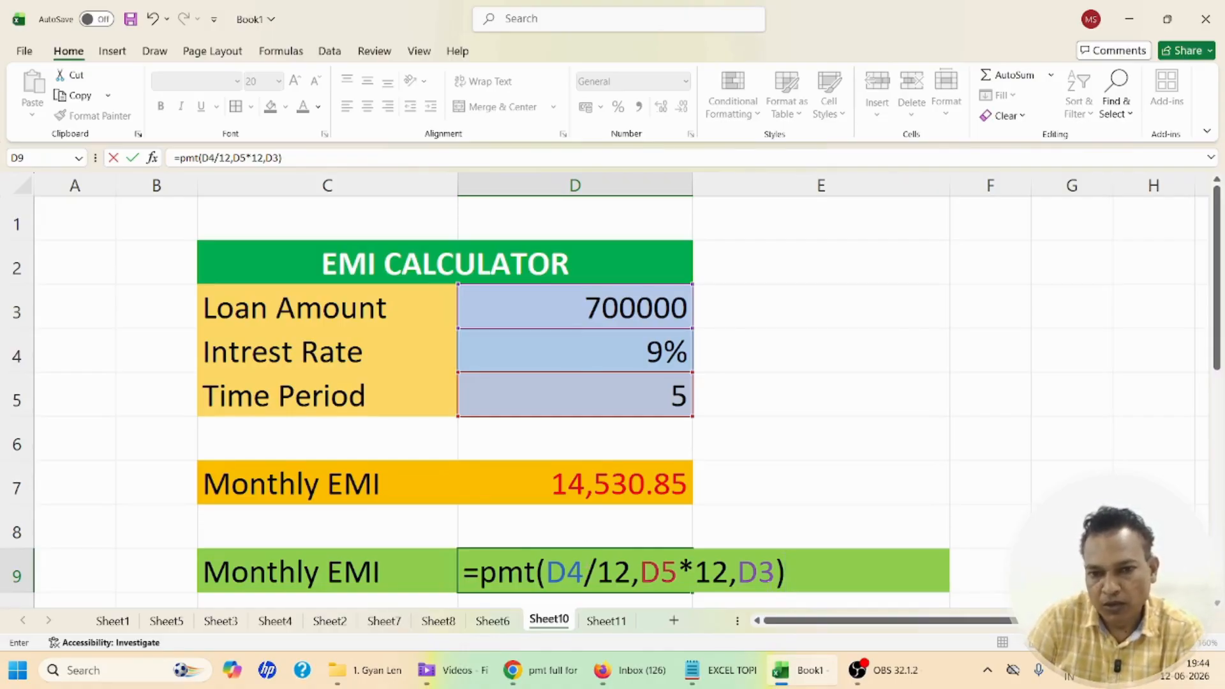
{"action": "key", "text": "Return"}
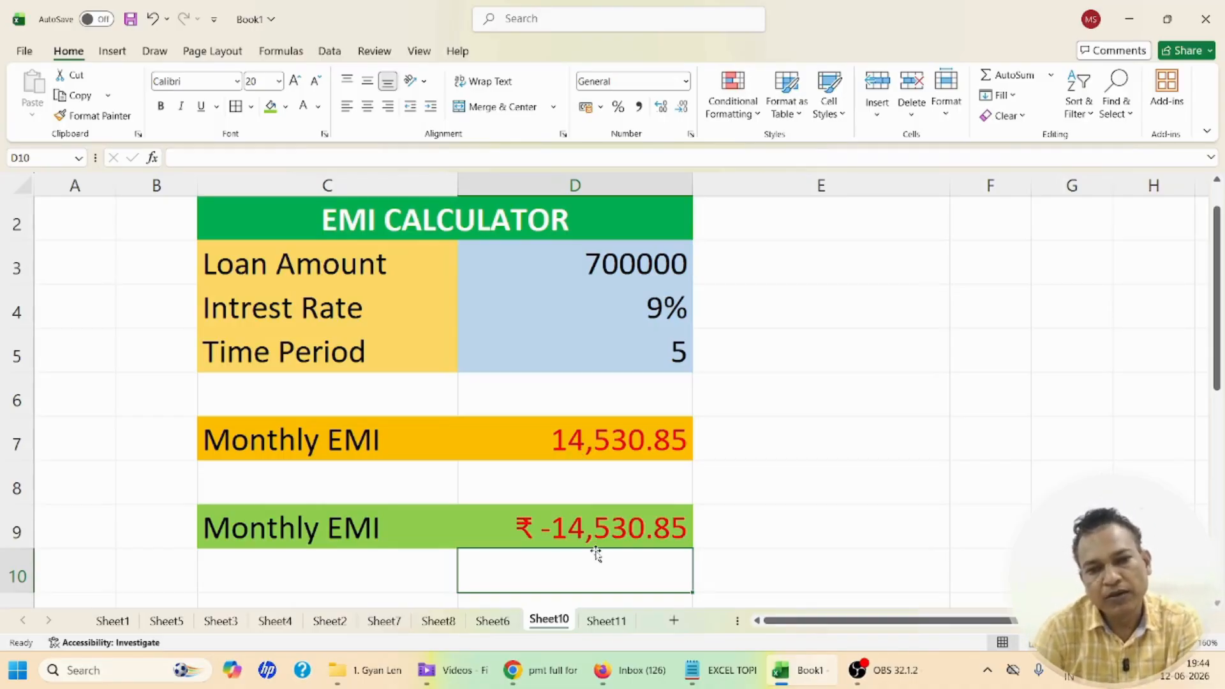
Format cell D9 as Number with negative values shown in red without a minus sign
{"action": "left_click", "coordinate": [549, 527]}
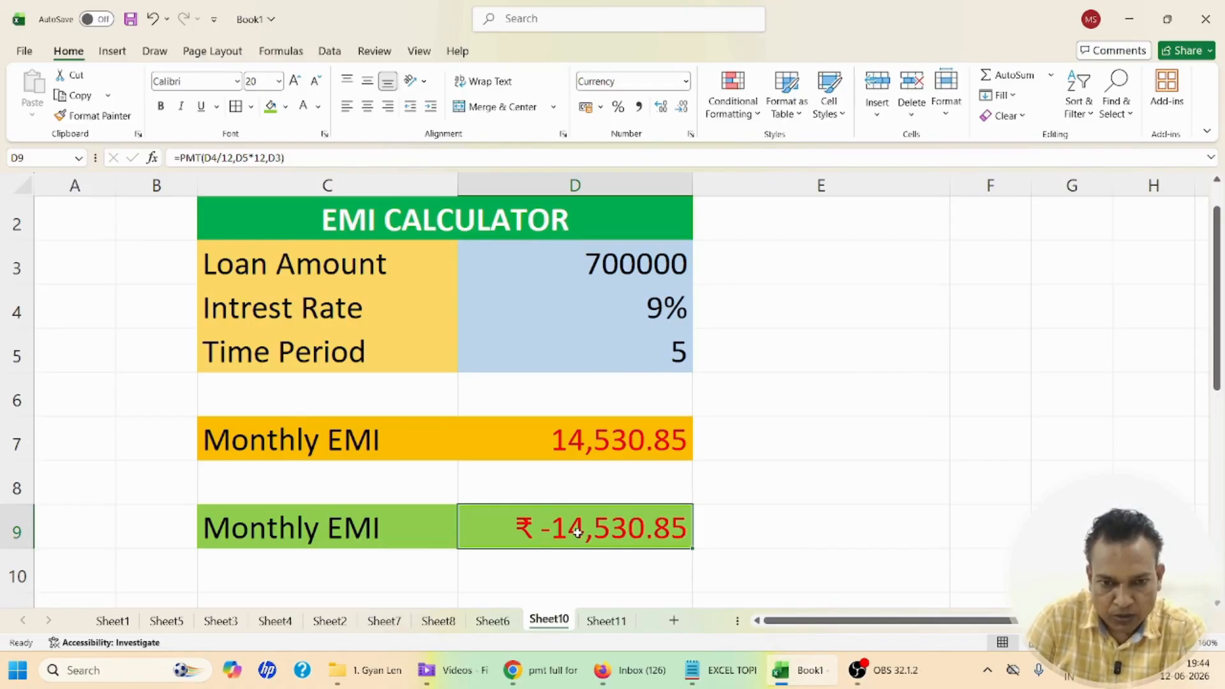
{"action": "right_click", "coordinate": [577, 533]}
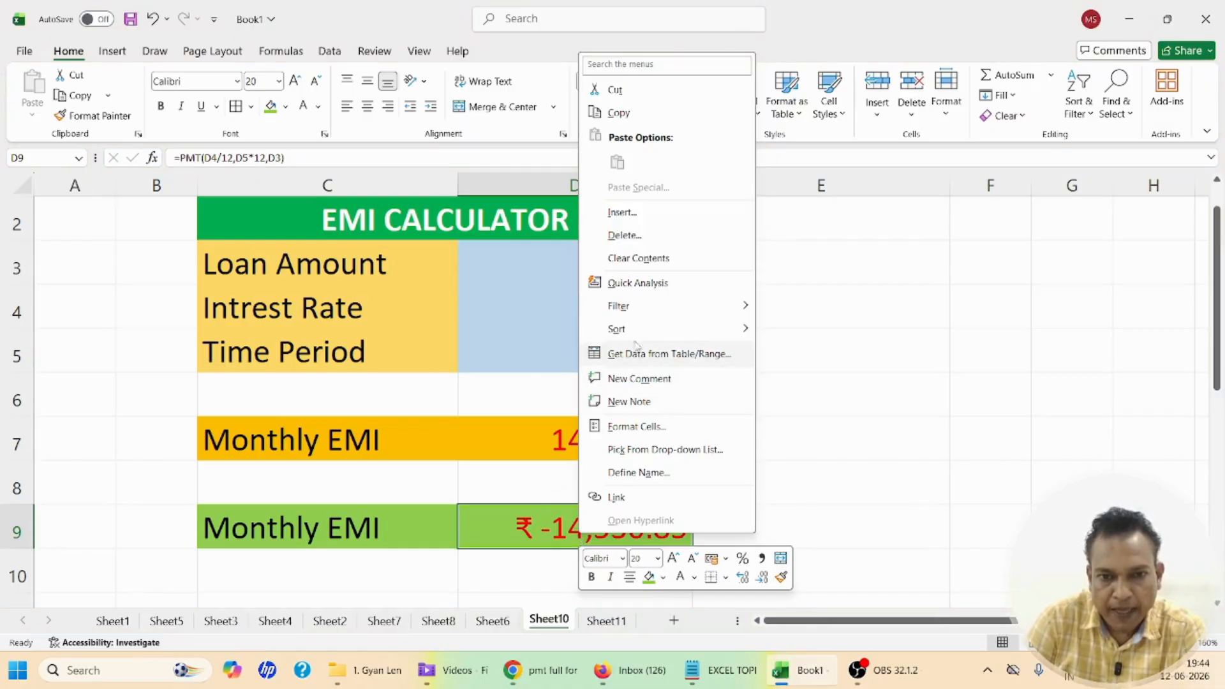
{"action": "left_click", "coordinate": [641, 432]}
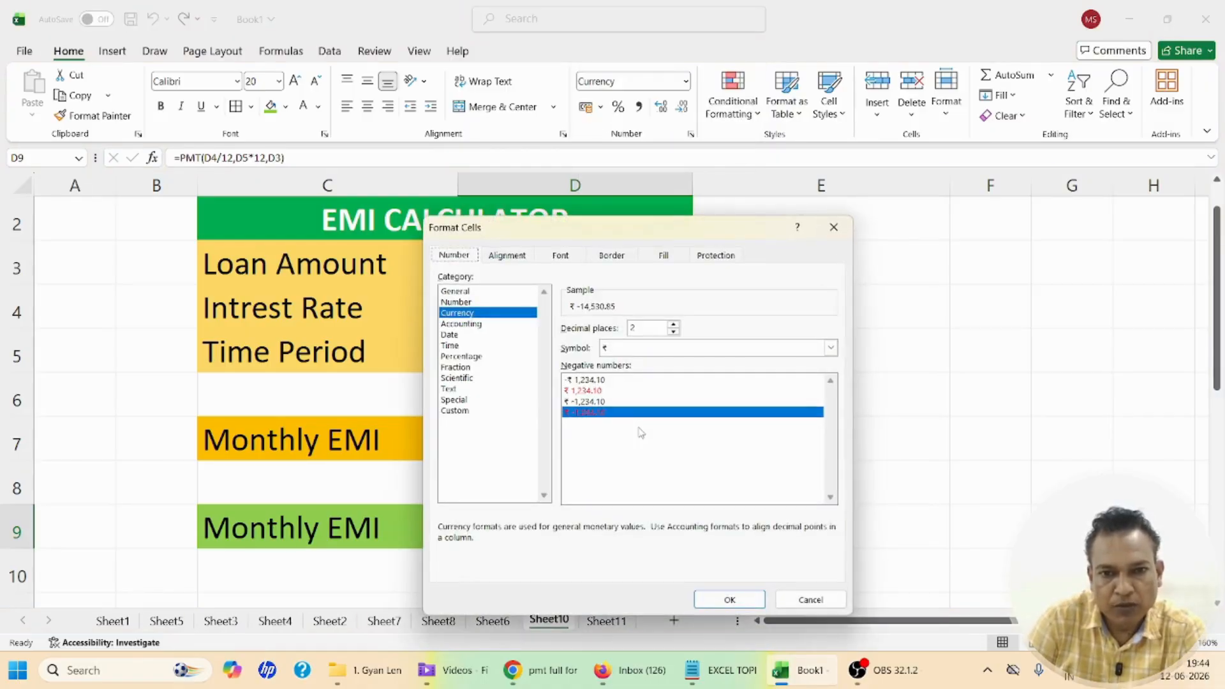
{"action": "left_click", "coordinate": [457, 302]}
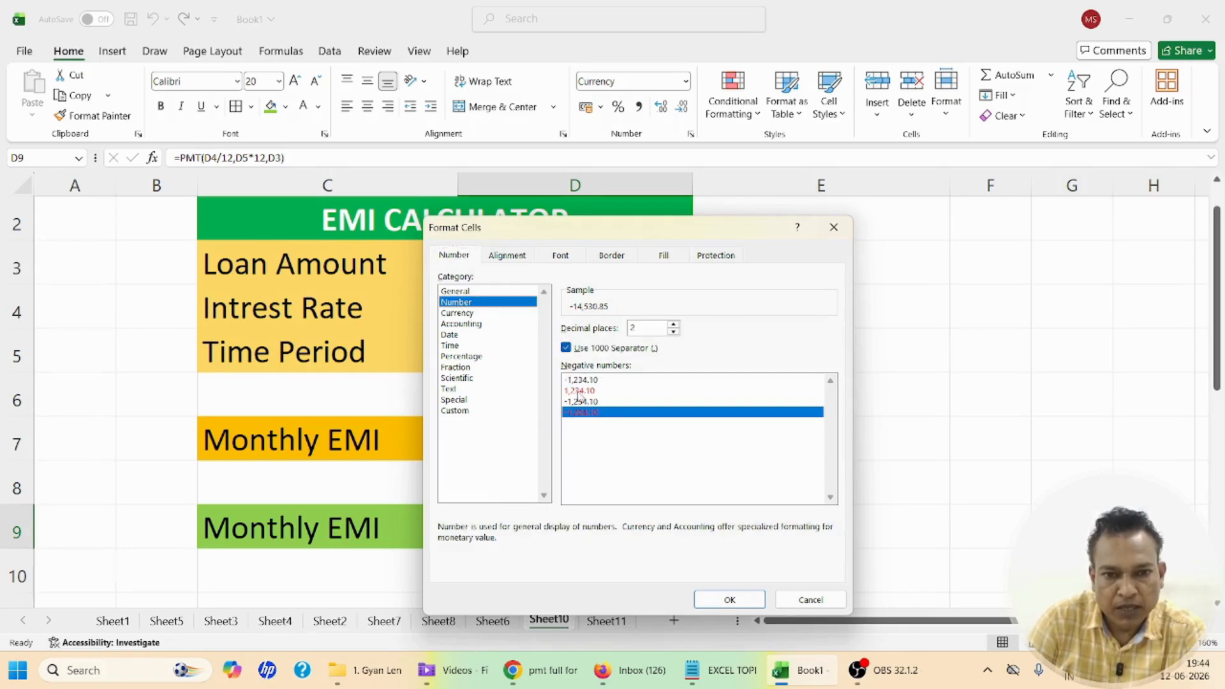
{"action": "left_click", "coordinate": [579, 392]}
{"action": "left_click", "coordinate": [730, 600]}
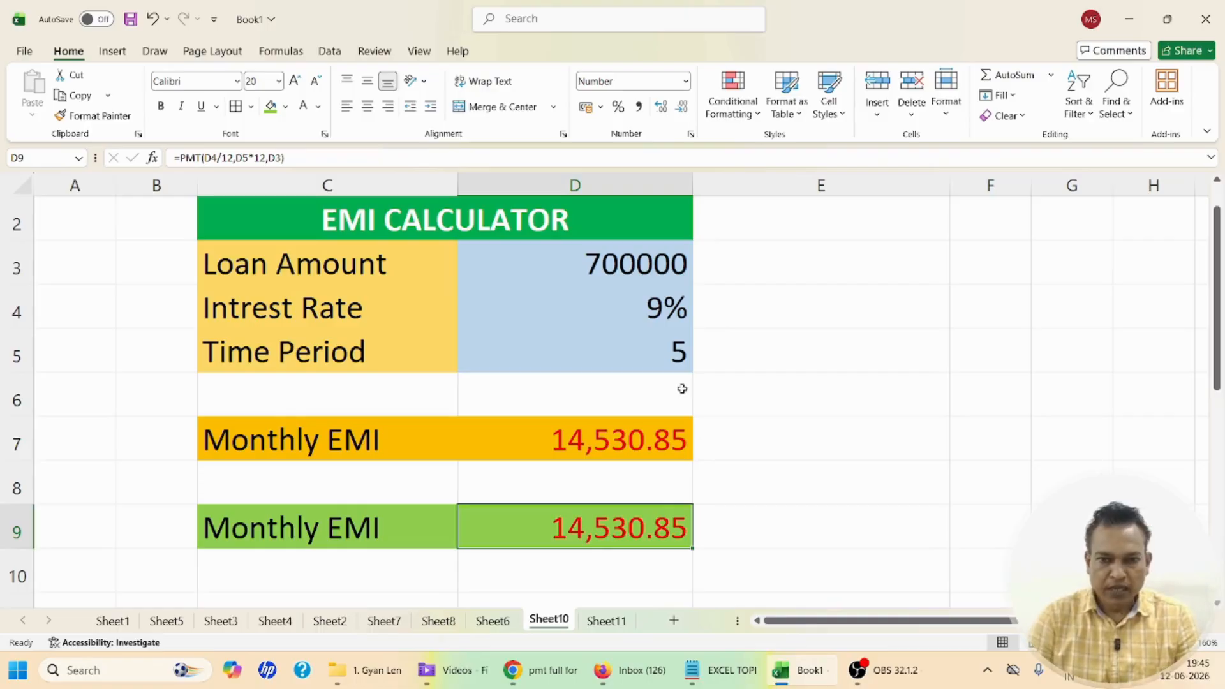
Test the calculator with a loan amount of 2000 in cell D3
{"action": "left_click", "coordinate": [608, 267]}
{"action": "type", "text": "2000"}
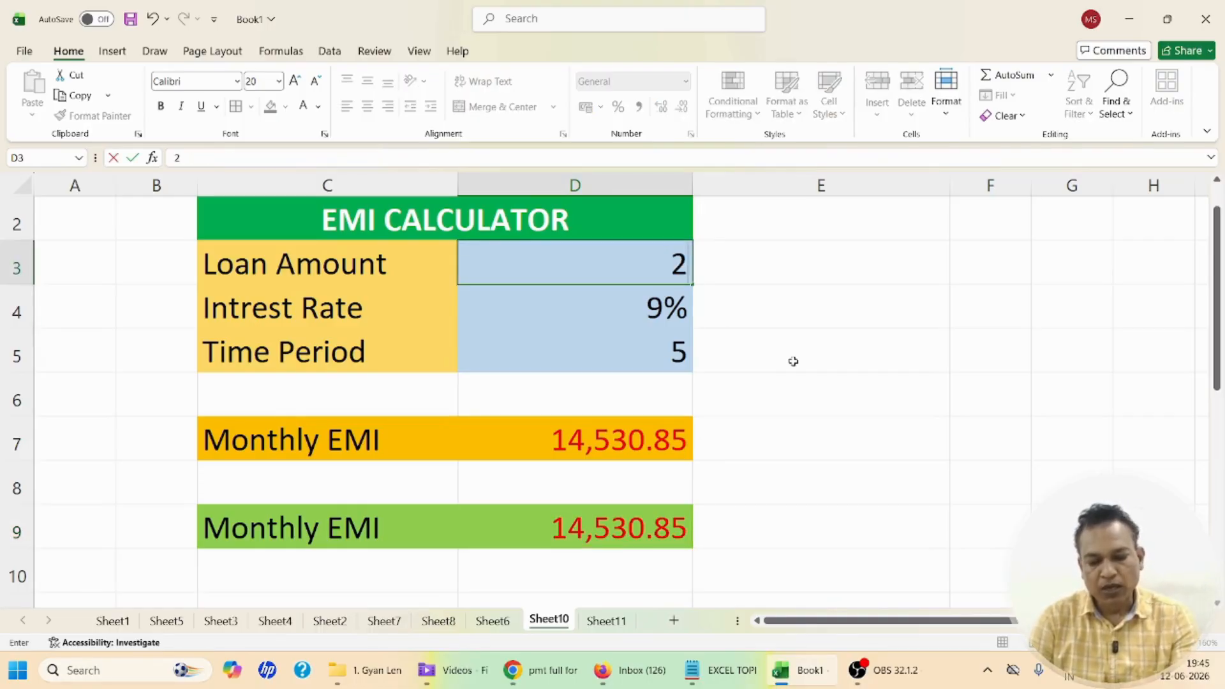
{"action": "left_click", "coordinate": [765, 391]}
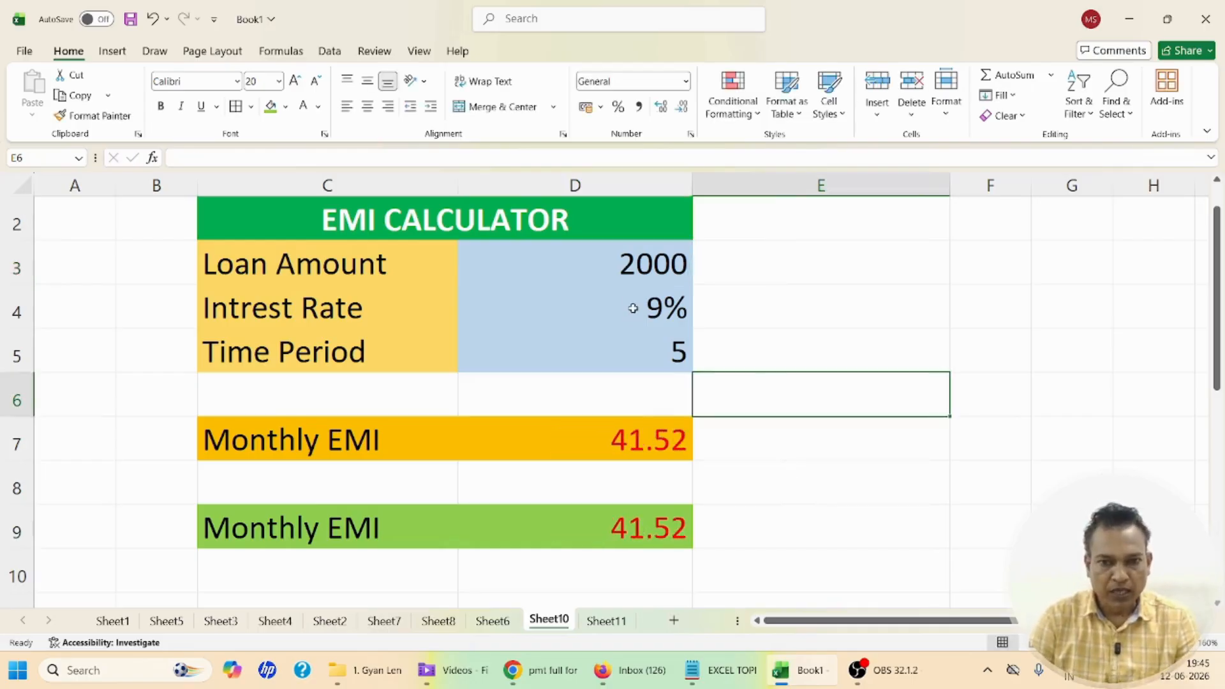
Set the loan amount in D3 to 600000 and the interest rate in D4 to 14%
{"action": "left_click", "coordinate": [624, 264]}
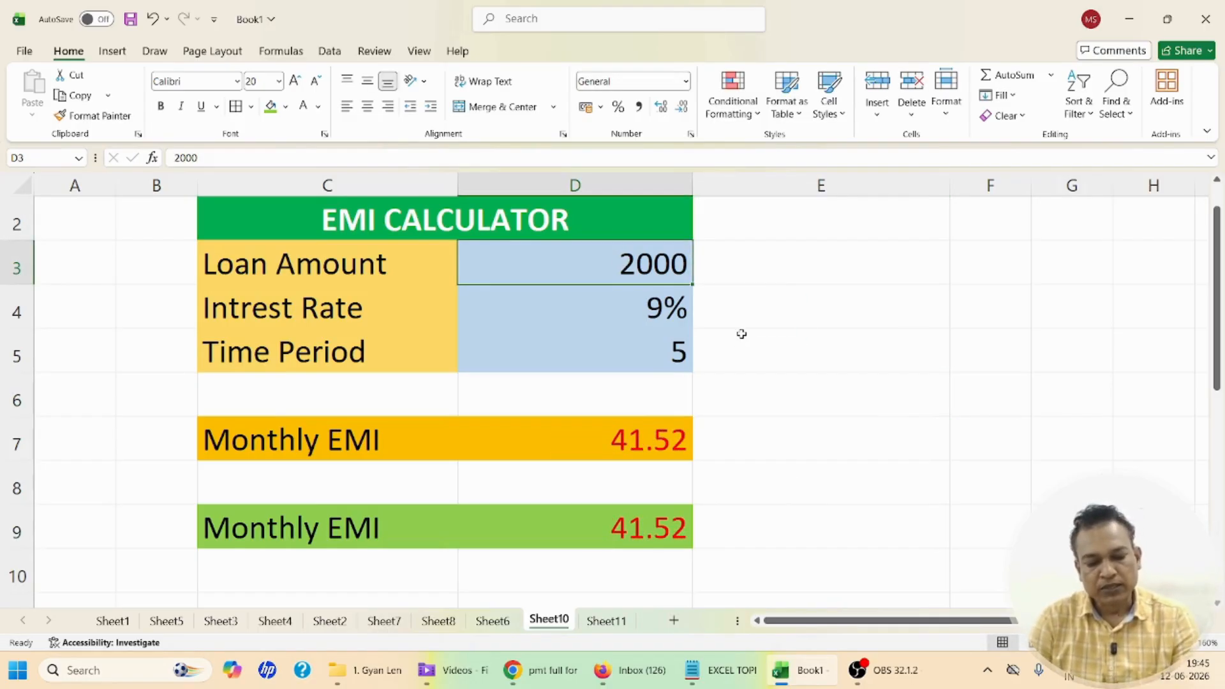
{"action": "type", "text": "600000"}
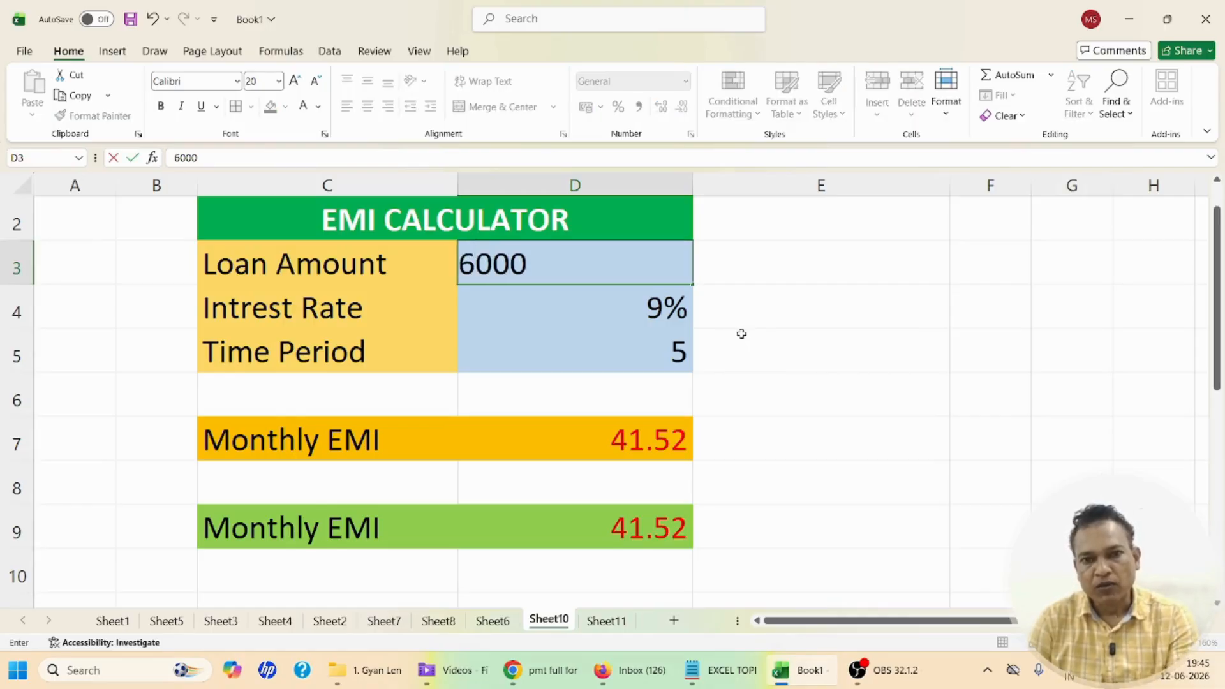
{"action": "left_click", "coordinate": [762, 355]}
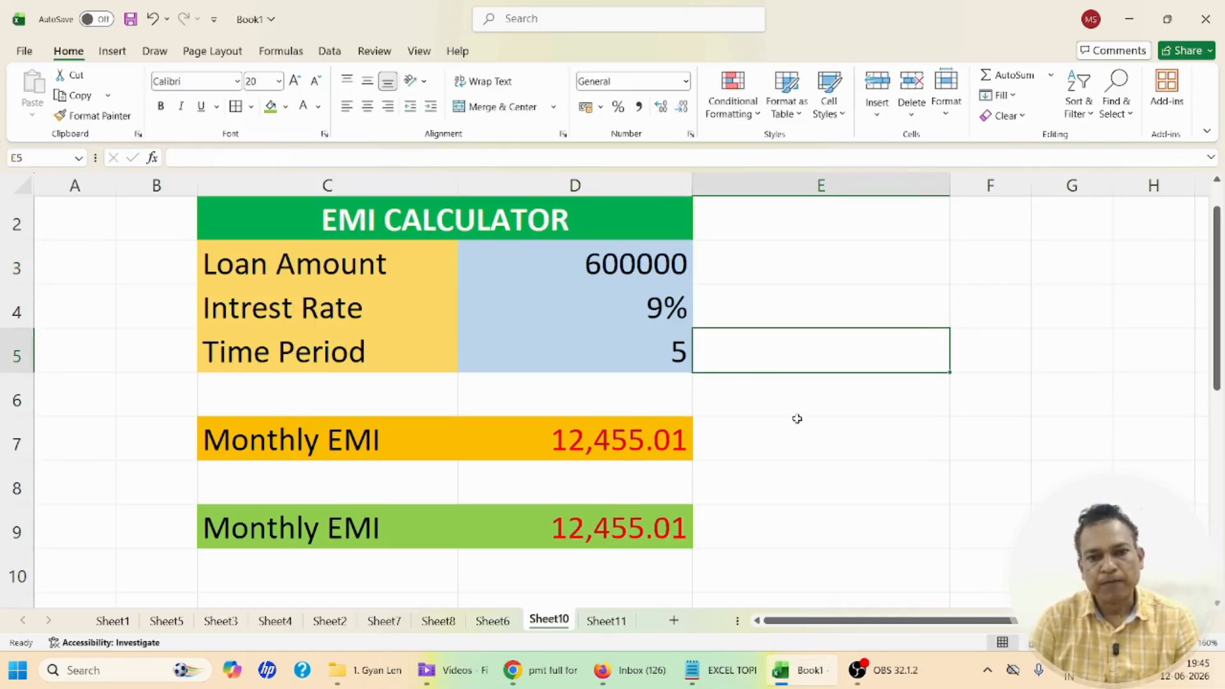
{"action": "left_click", "coordinate": [670, 319]}
{"action": "type", "text": "14"}
{"action": "left_click", "coordinate": [774, 400]}
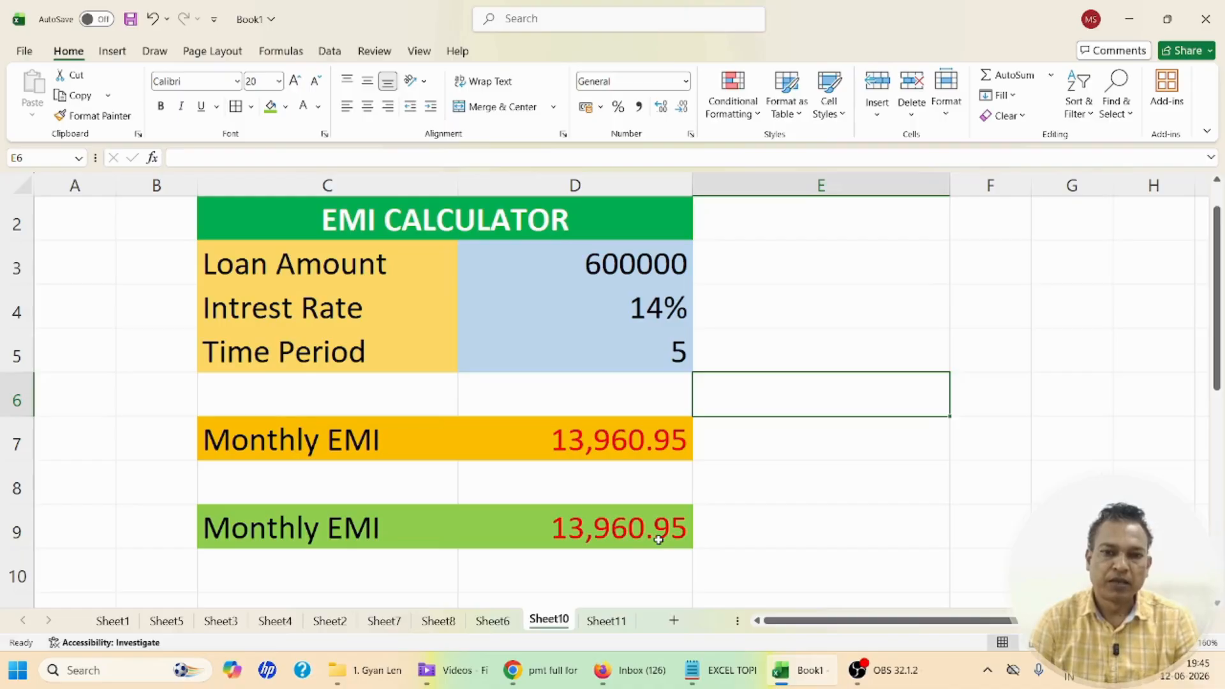
Select the entire PMT formula text of the green Monthly EMI cell D9
{"action": "left_click", "coordinate": [629, 520]}
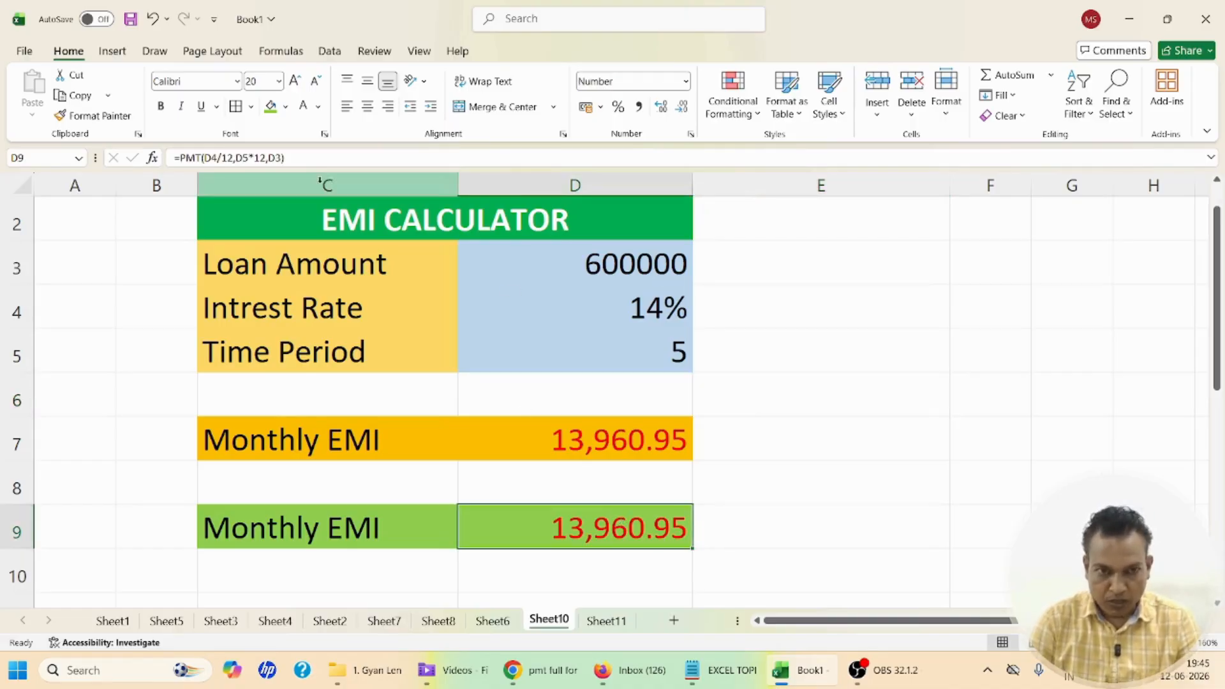
{"action": "left_click_drag", "start_coordinate": [293, 159], "coordinate": [115, 144]}
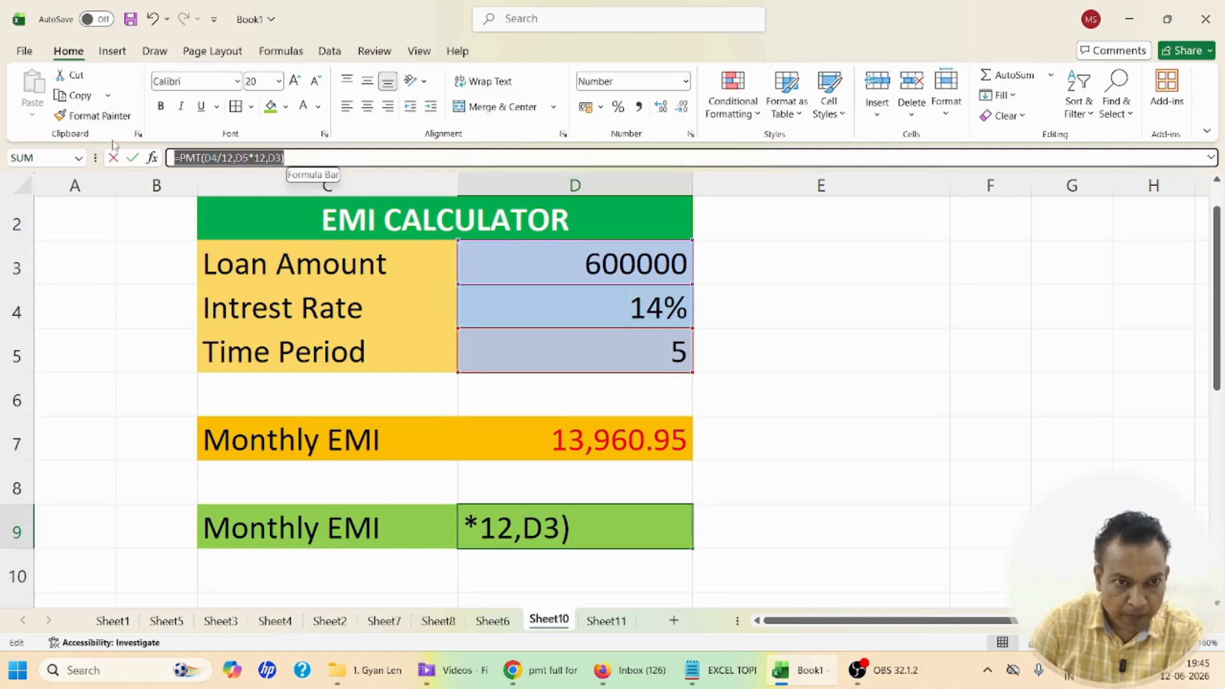